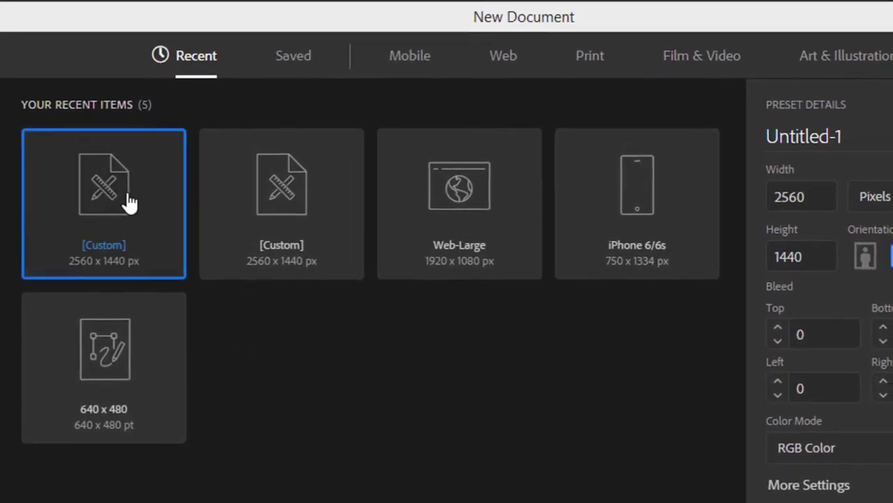
Create a 2560 x 1440 px custom document named 'Logo Design' with 2 artboards.
left_click(130, 203)
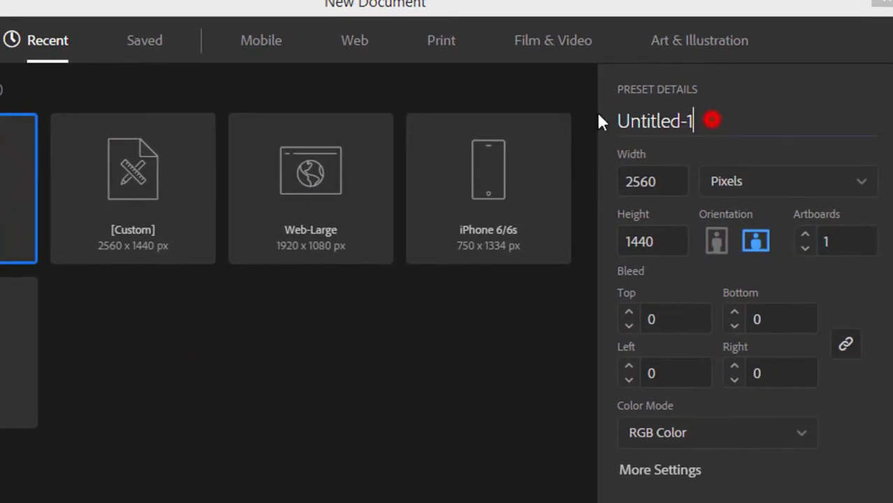
double_click(711, 120)
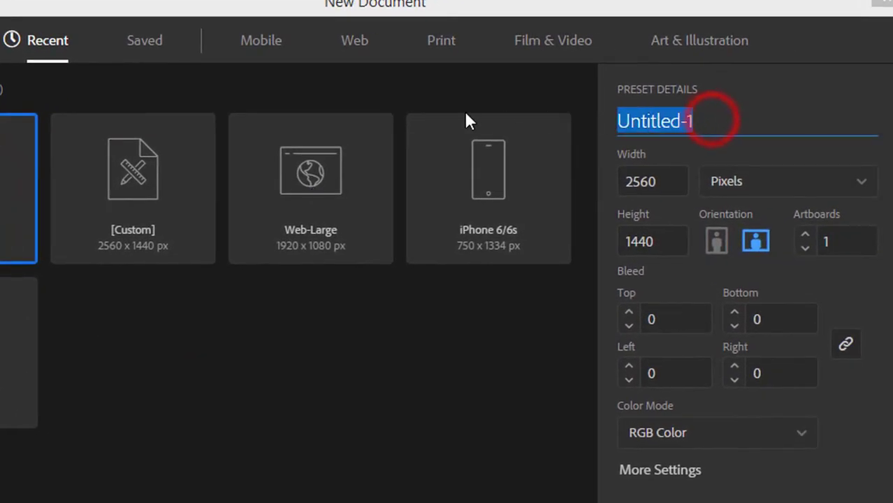
type("Logo Design")
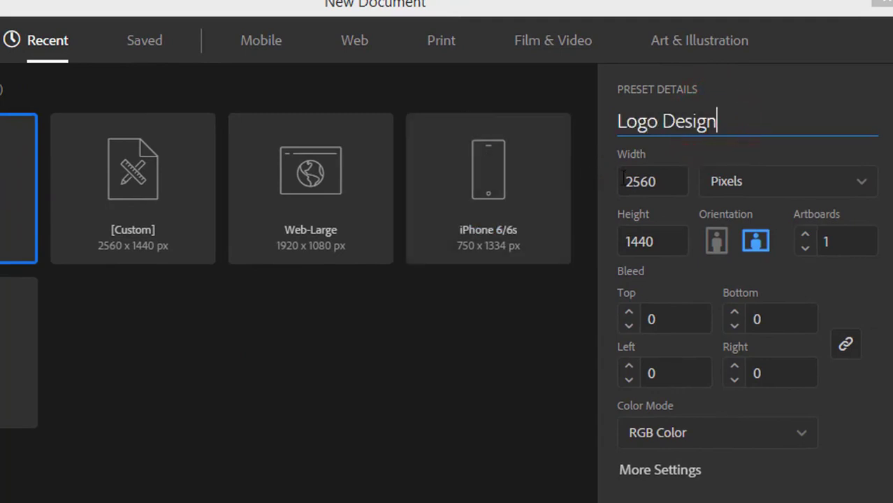
left_click(658, 181)
left_click(663, 242)
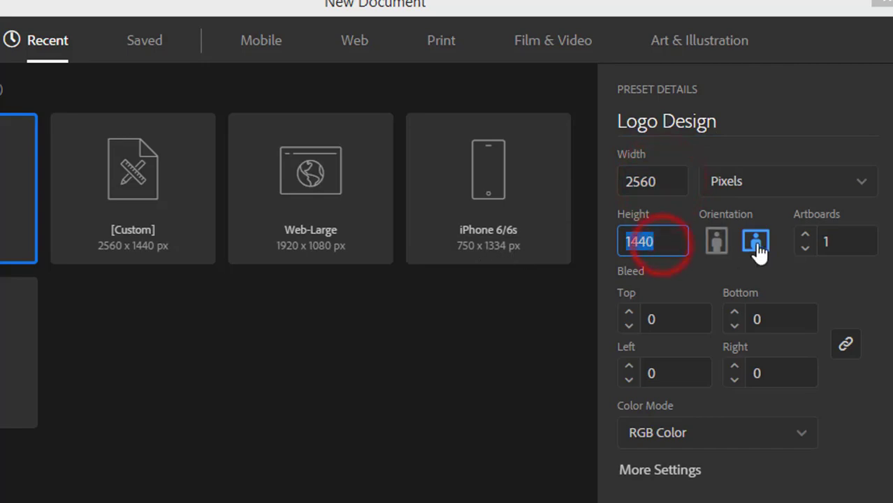
left_click(802, 237)
left_click(829, 474)
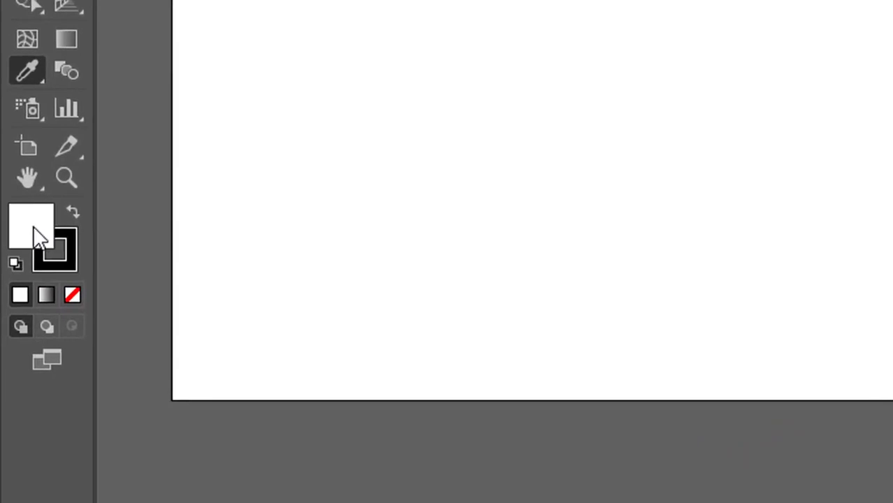
Set the fill colour to #E10C48.
double_click(26, 279)
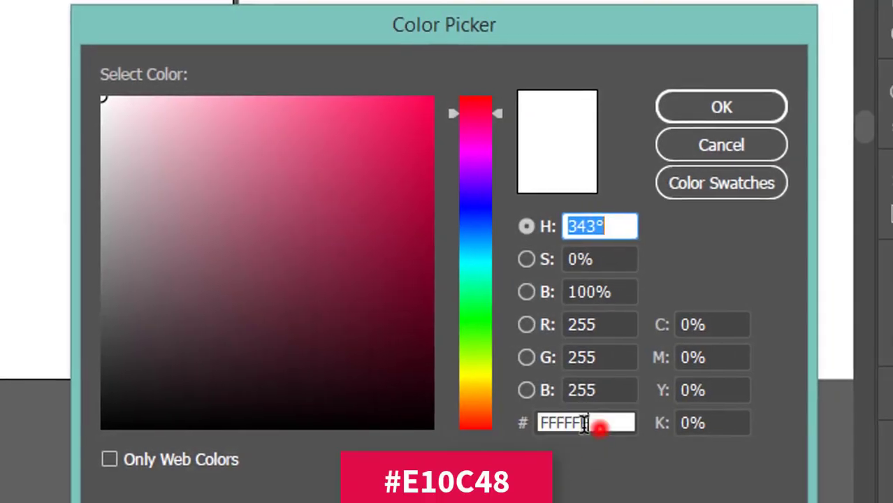
left_click(590, 424)
type("E10C48")
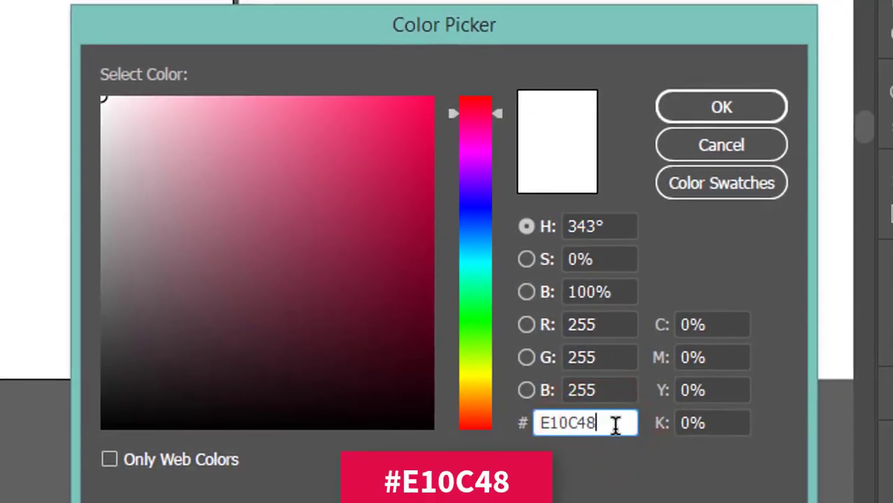
left_click(694, 108)
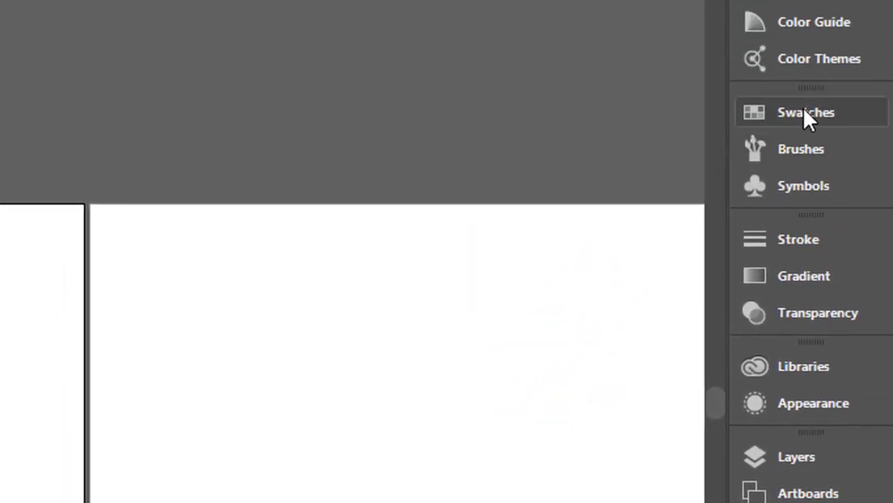
Save the #E10C48 fill as a new global swatch in Swatches.
left_click(804, 112)
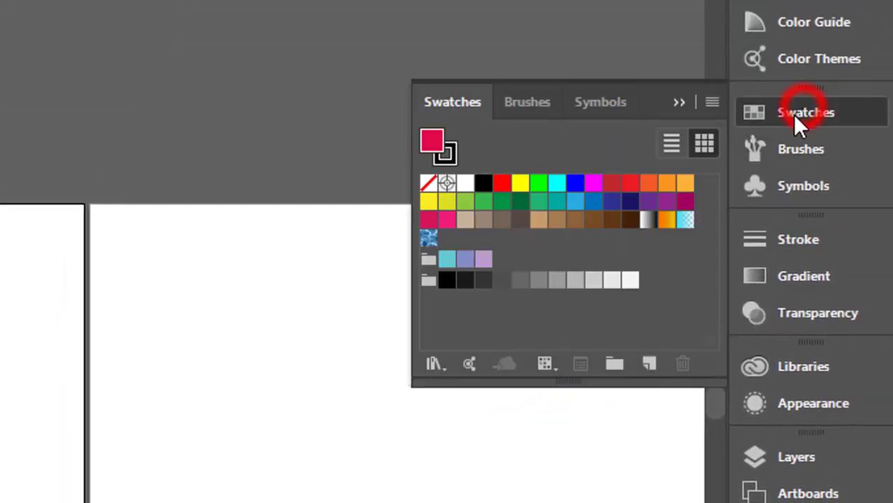
left_click(655, 367)
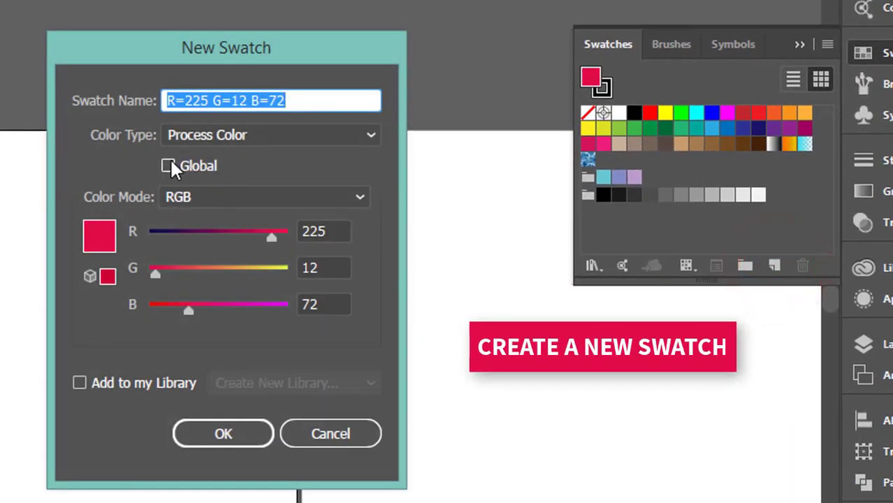
left_click(169, 166)
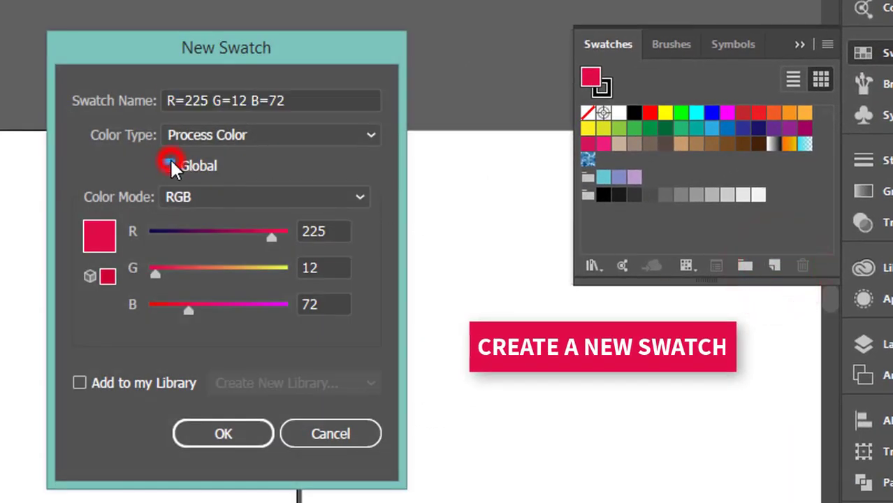
left_click(222, 435)
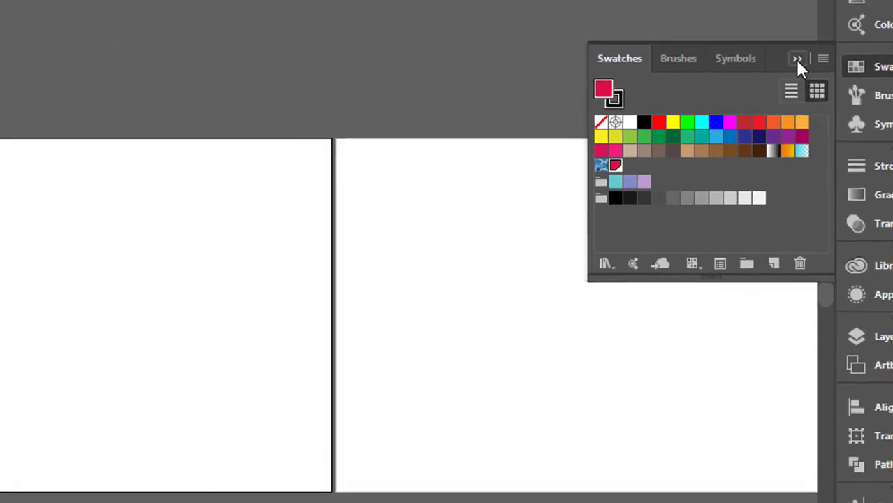
left_click(799, 45)
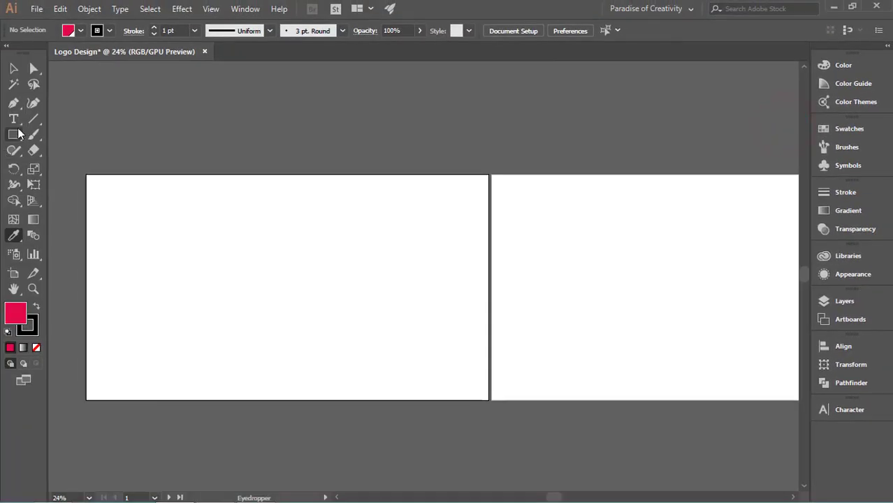
left_click(16, 134)
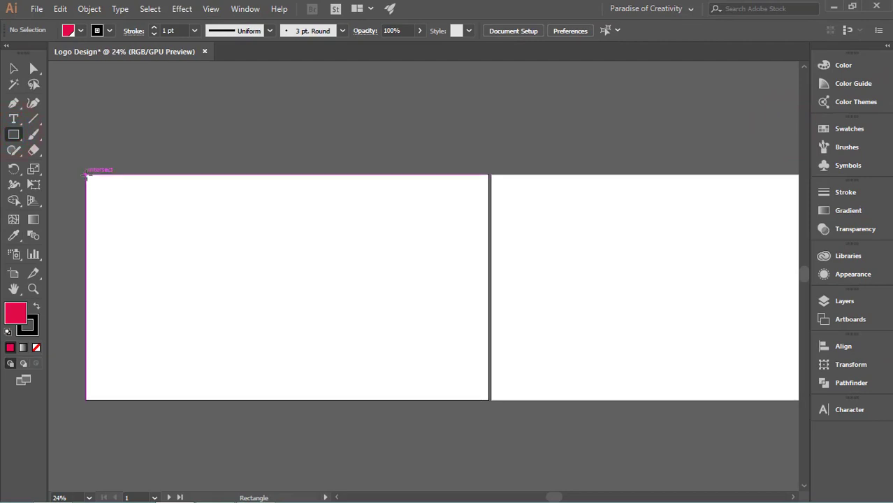
Draw a rectangle covering artboard 1 and fill it with the near-black swatch.
mouse_move(86, 175)
left_mouse_down()
mouse_move(467, 373)
mouse_move(489, 400)
left_mouse_up()
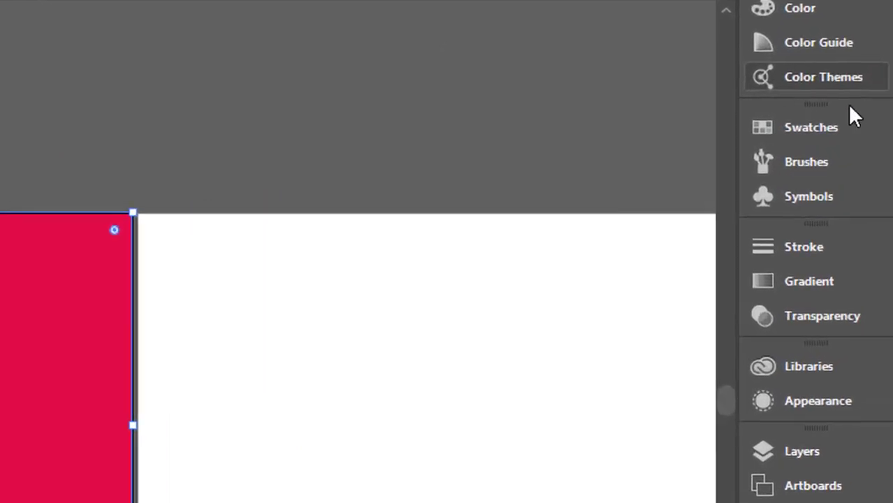
left_click(828, 128)
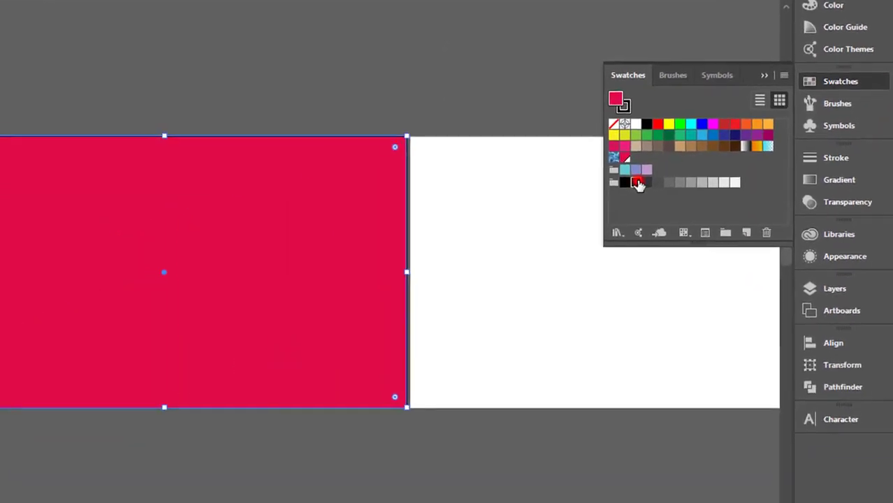
left_click(531, 257)
left_click(772, 80)
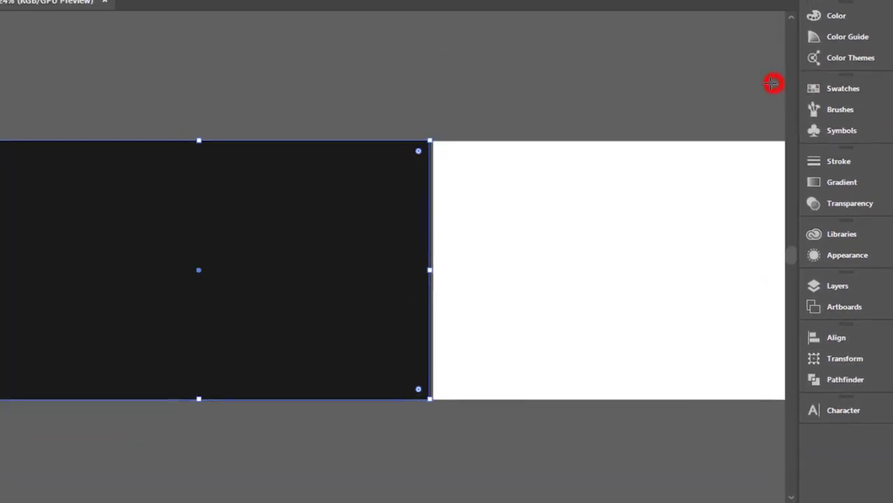
Alt-drag a copy of the dark rectangle onto artboard 2, then lock both rectangles.
key("v")
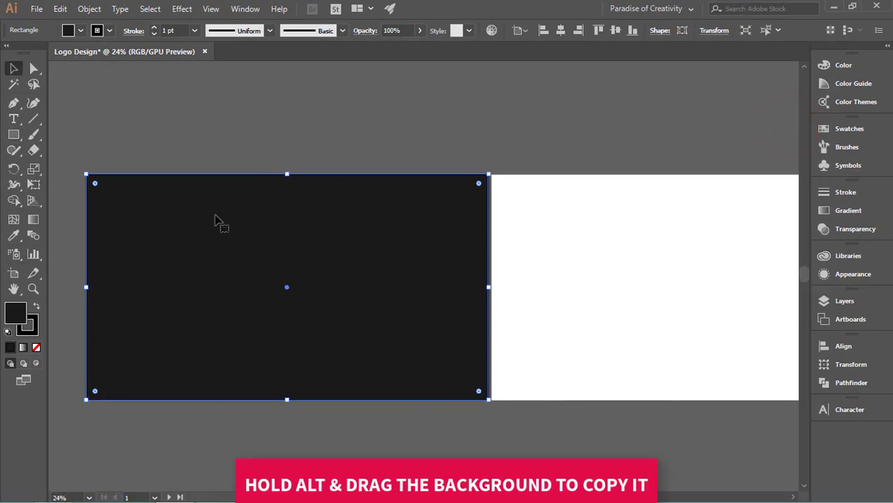
left_click_drag(199, 240, 604, 241)
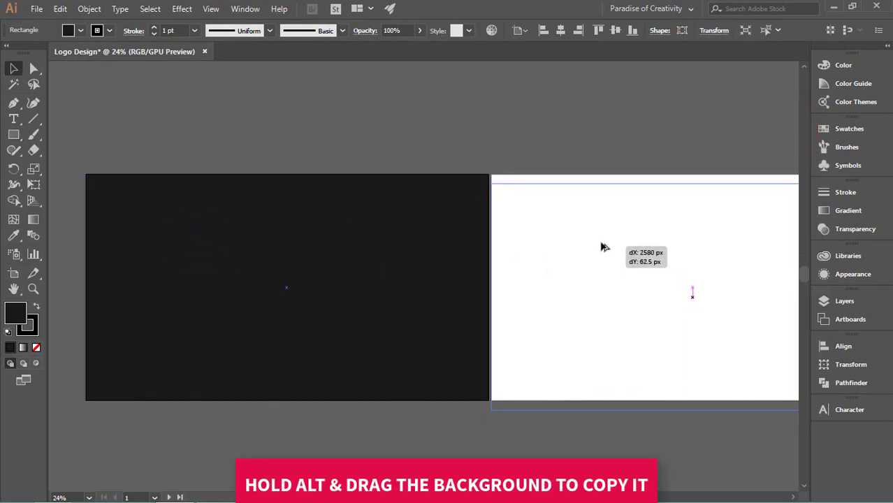
left_click_drag(599, 242, 593, 243)
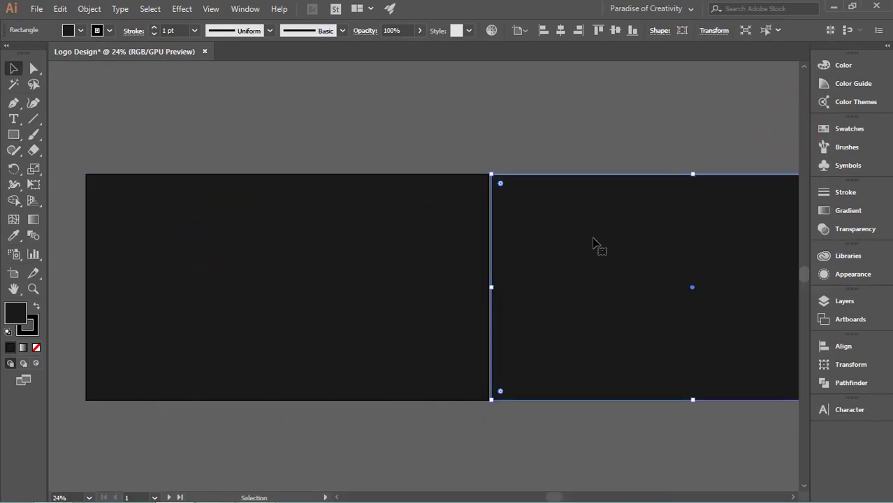
left_click_drag(292, 133, 574, 213)
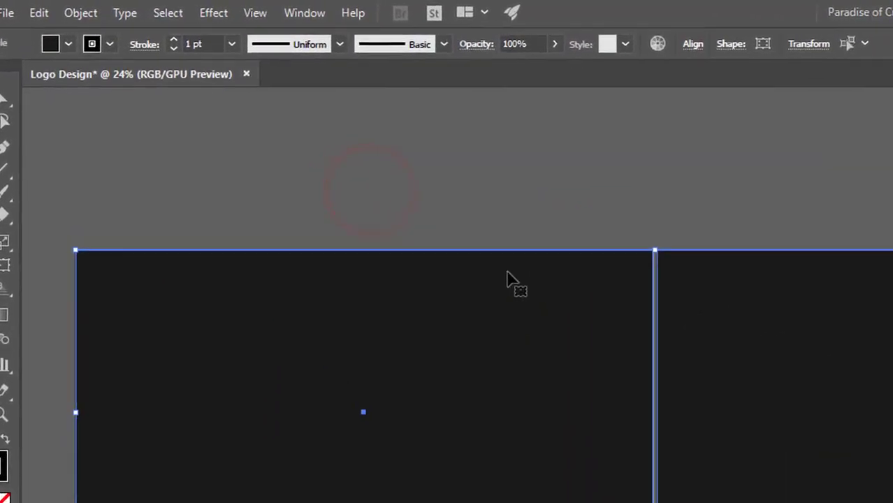
left_click(88, 9)
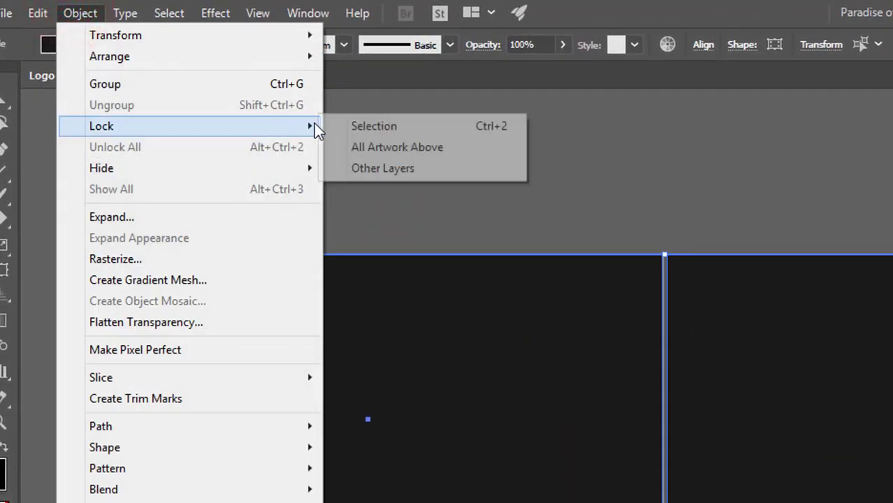
left_click(360, 126)
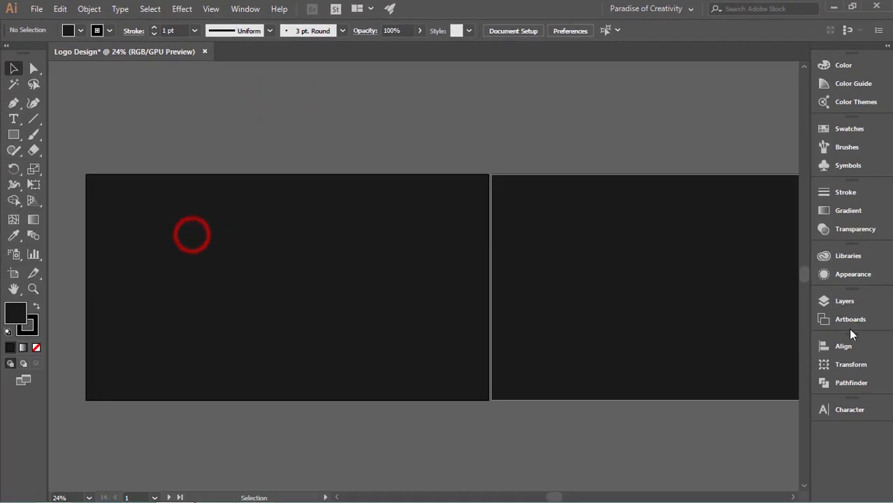
Rename the artboards 'Logo 1' and 'Logo 2' in the Artboards panel.
left_click(852, 318)
double_click(385, 125)
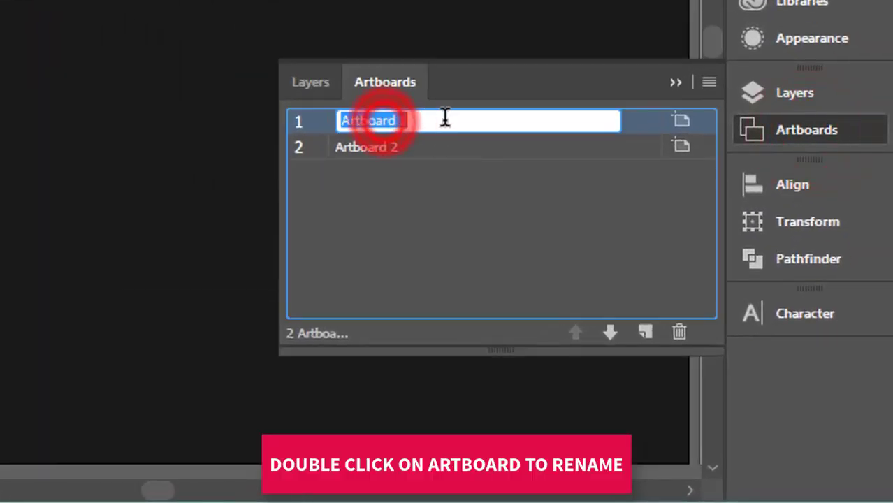
type("Log")
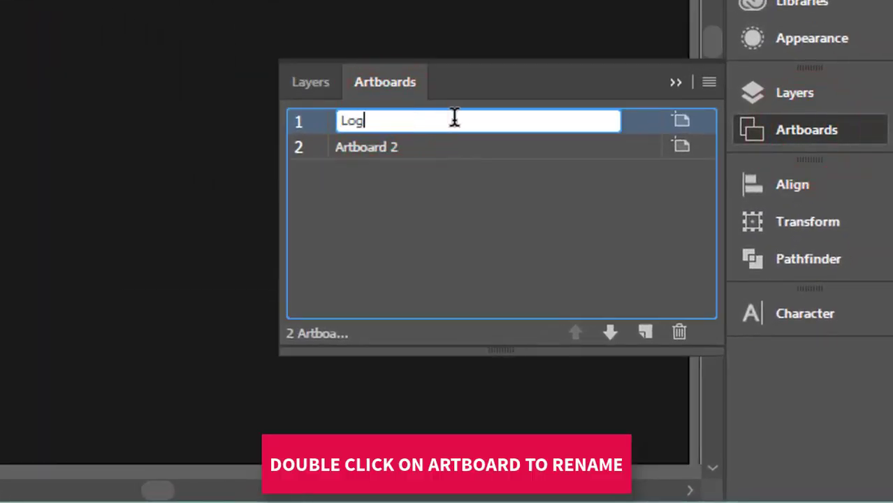
type("o 1")
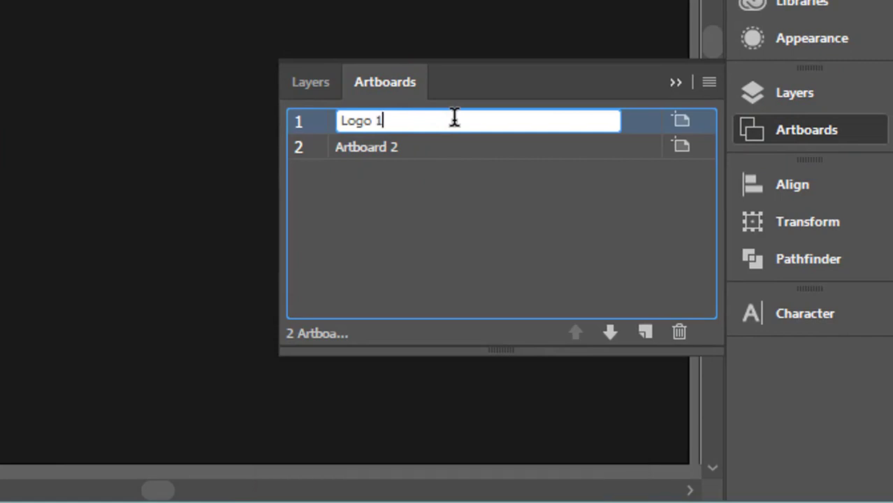
key("Return")
double_click(387, 157)
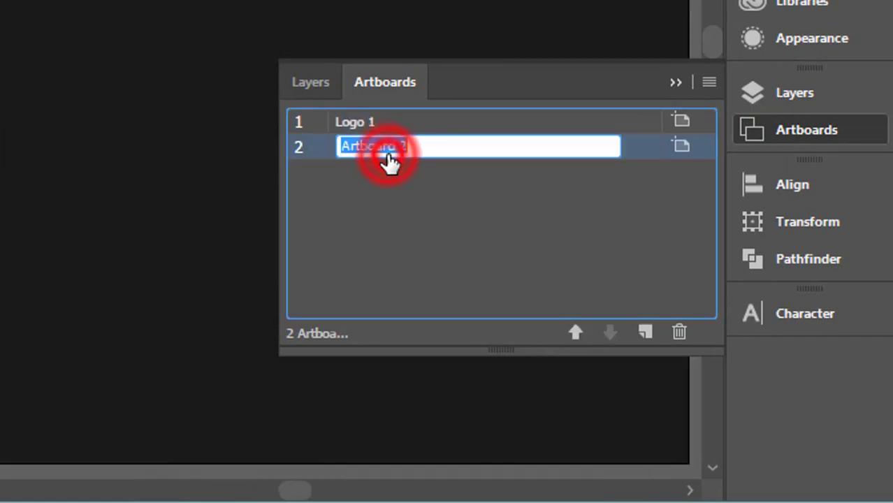
type("Logo")
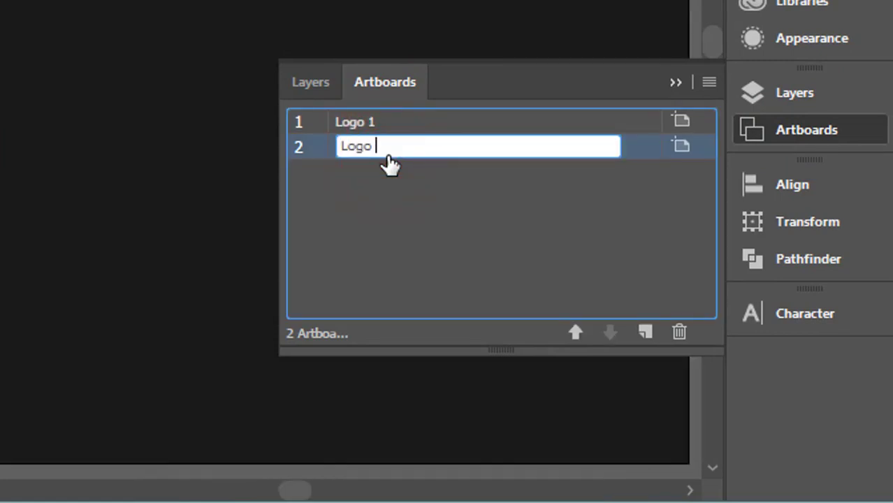
key("Return")
left_click(391, 126)
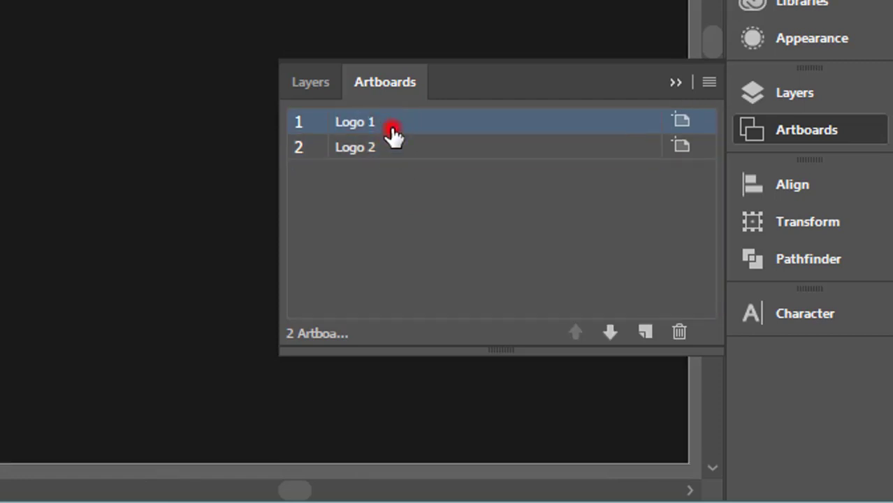
left_click(743, 218)
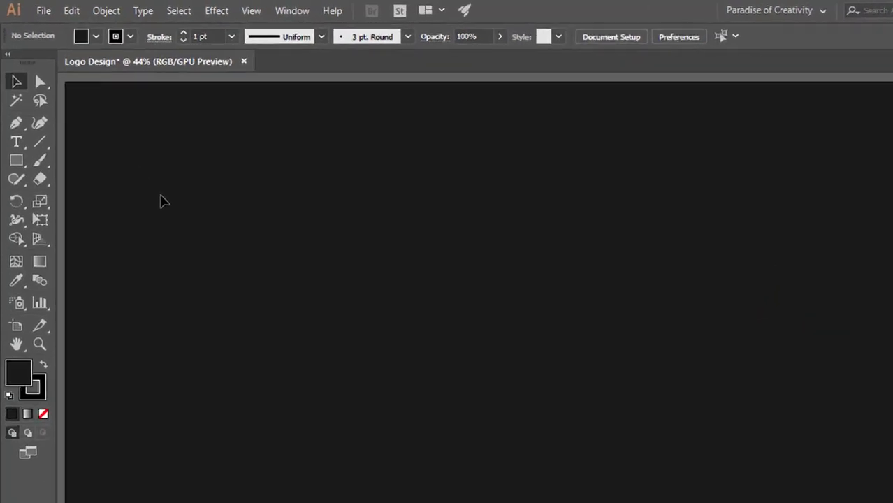
Create a 3-sided polygon and drag its corner to enlarge the triangle.
left_click(18, 137)
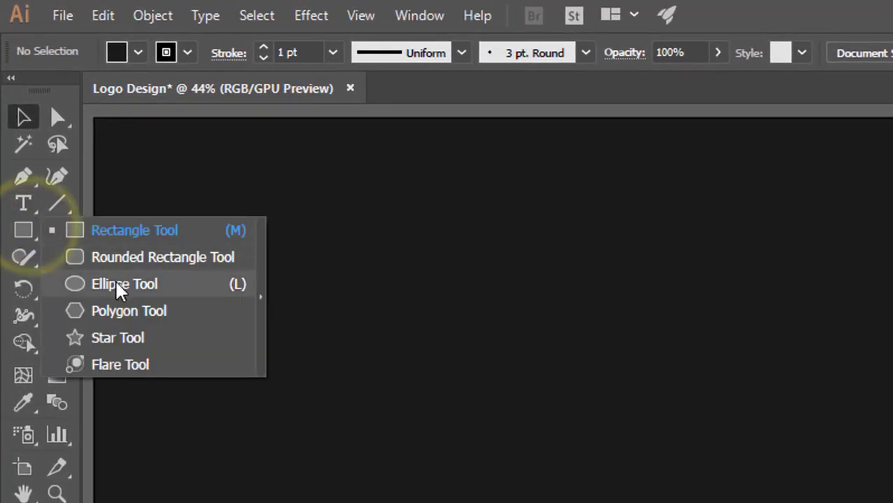
left_click(126, 316)
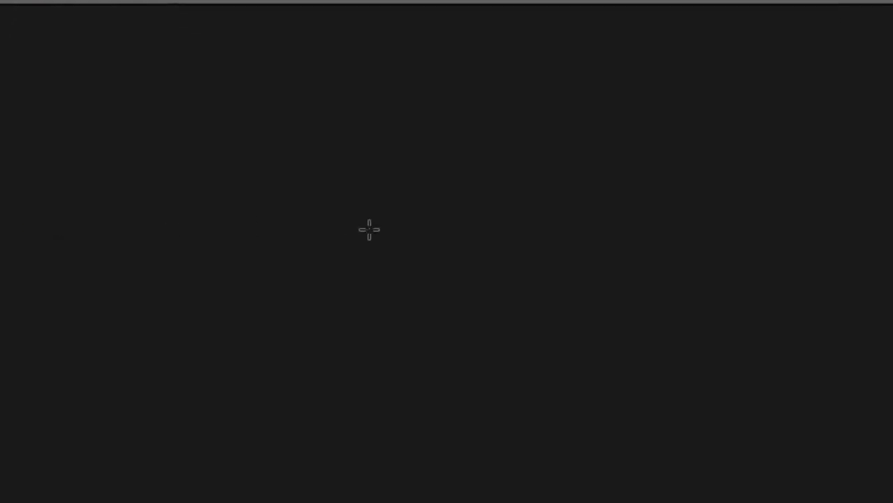
left_click(491, 264)
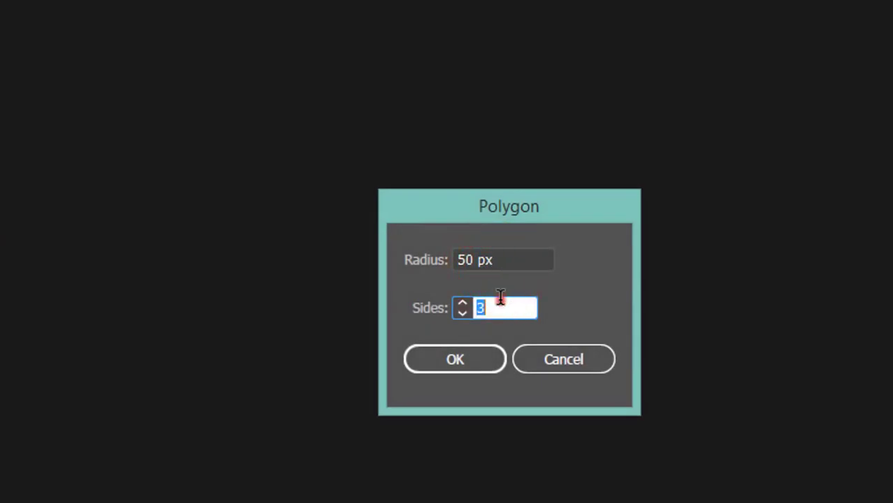
double_click(500, 298)
double_click(507, 253)
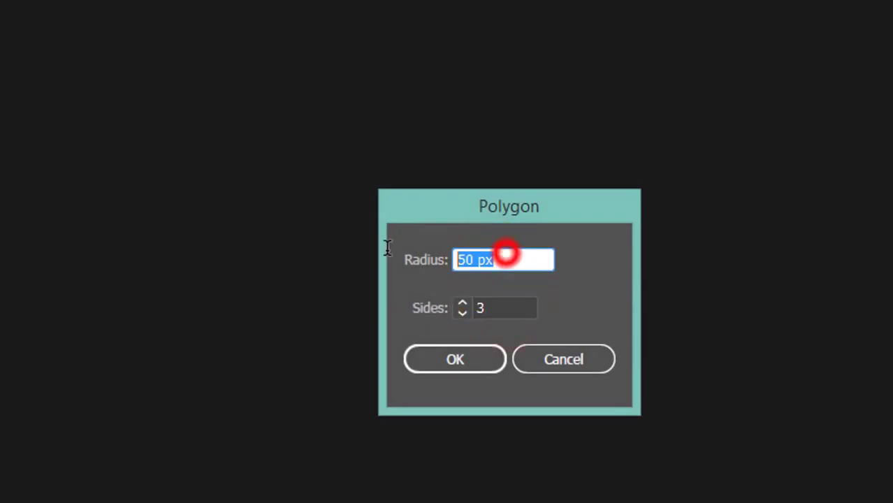
left_click(451, 359)
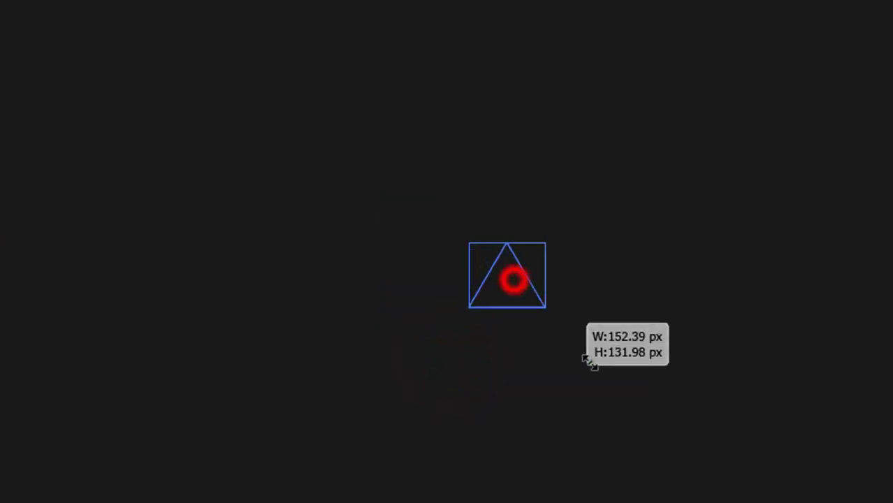
left_click_drag(513, 279, 754, 488)
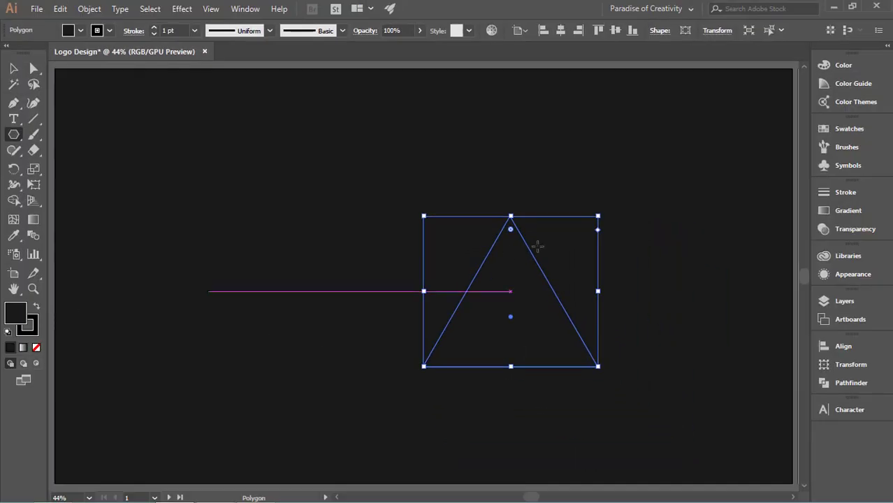
Fill the triangle with near-white #F7F2F4 and move it up and left.
double_click(21, 320)
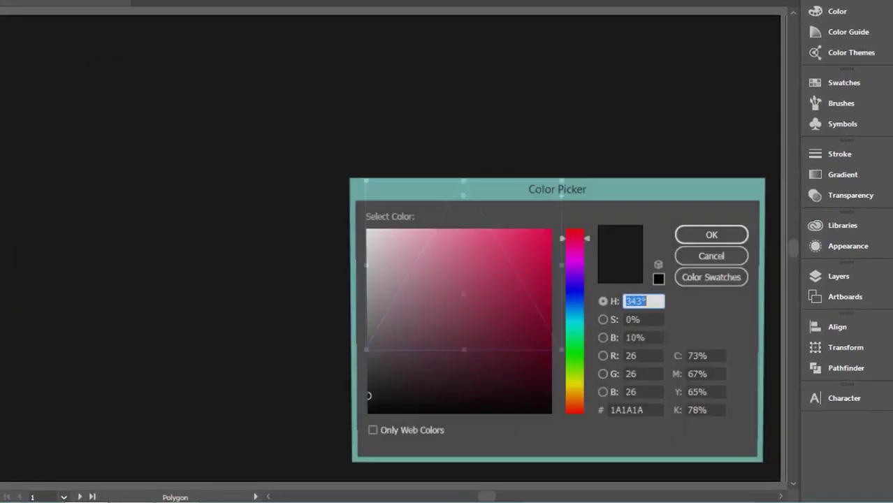
left_click(274, 185)
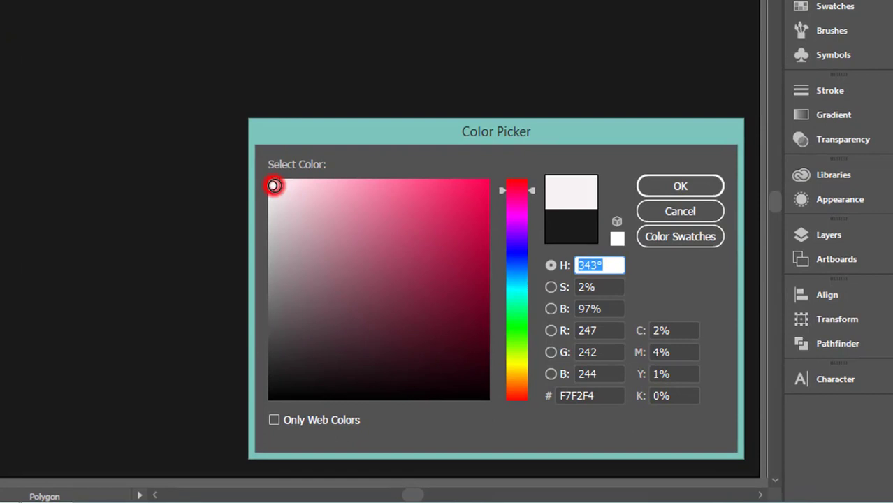
left_click(690, 186)
key("b")
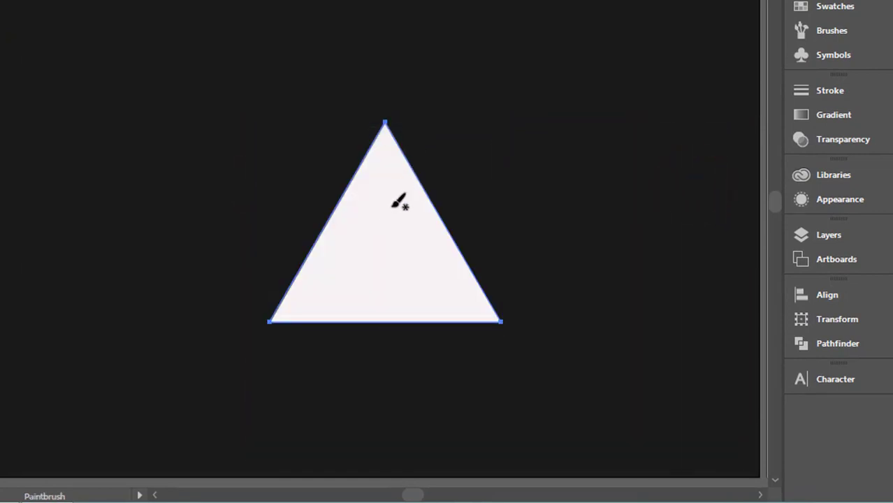
key("v")
left_click_drag(380, 219, 355, 183)
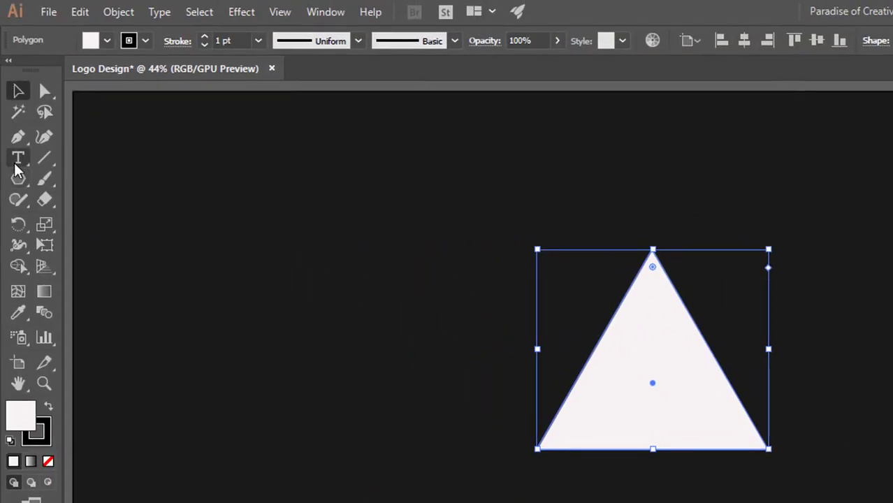
Add 'LOGO NAME' text, scale it up, and break it onto two lines.
left_click(18, 158)
left_click(249, 308)
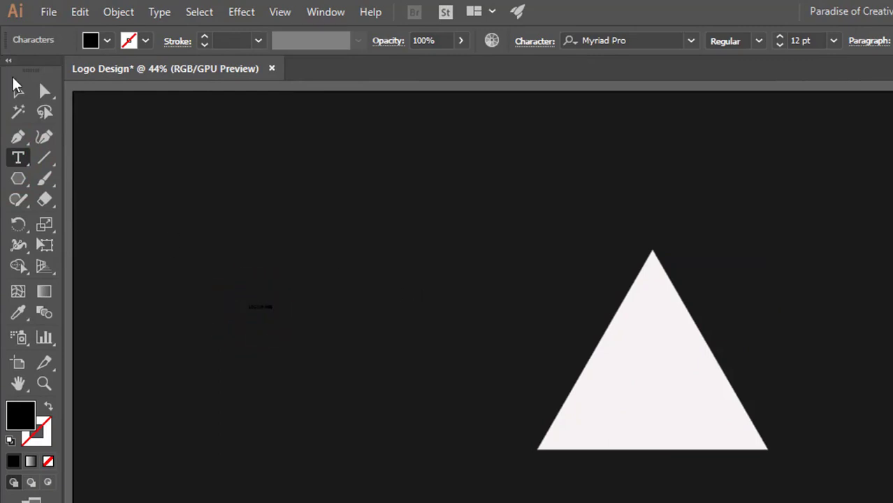
left_click(18, 91)
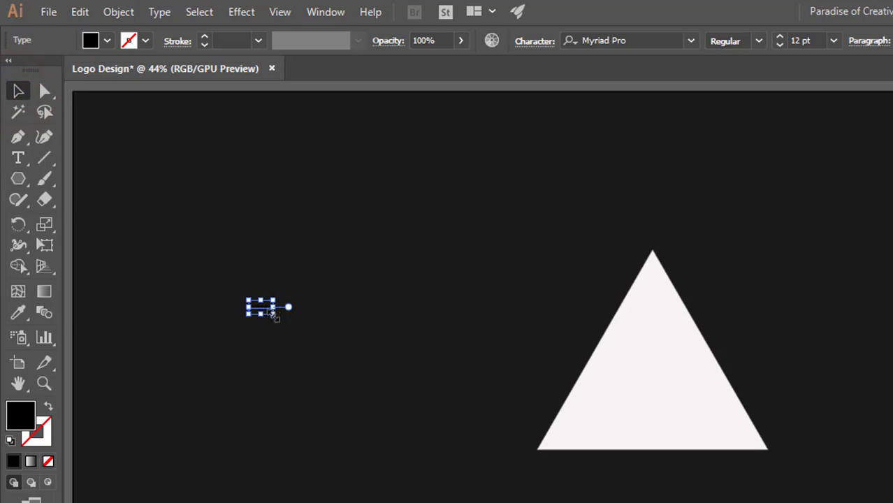
left_click_drag(274, 316, 463, 480)
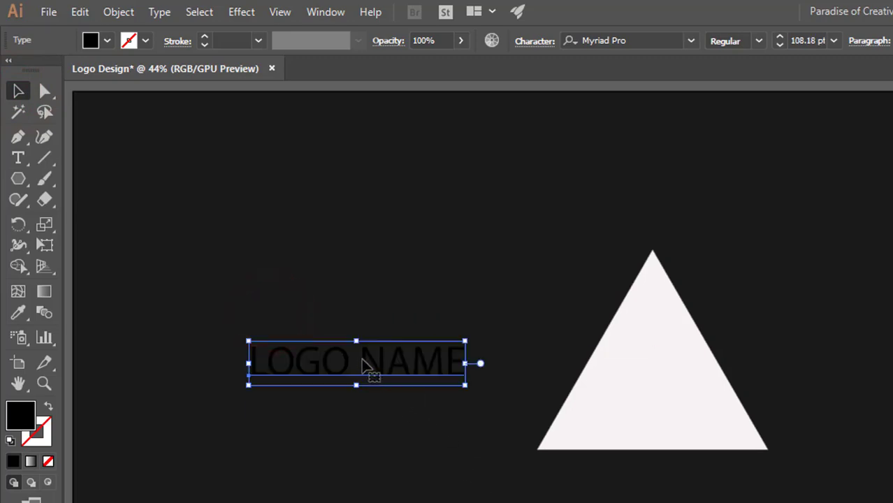
double_click(363, 365)
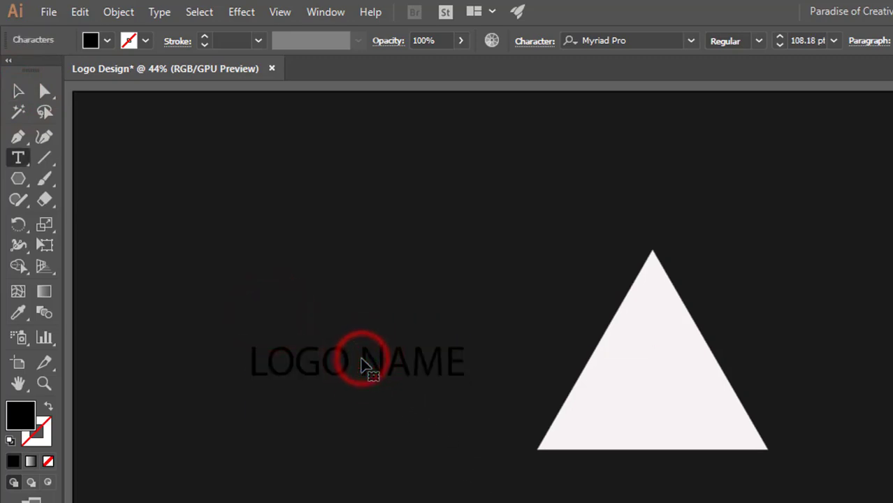
key("Return")
left_click(20, 92)
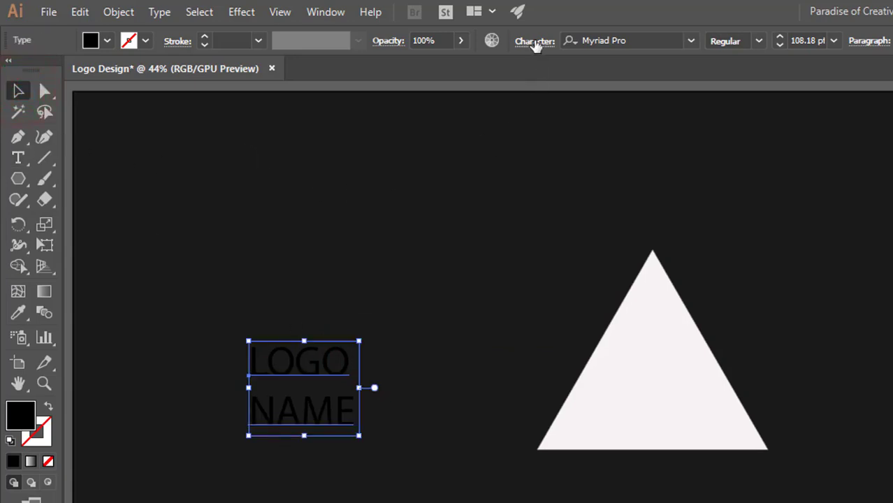
Set the text's font to Big John.
left_click(535, 42)
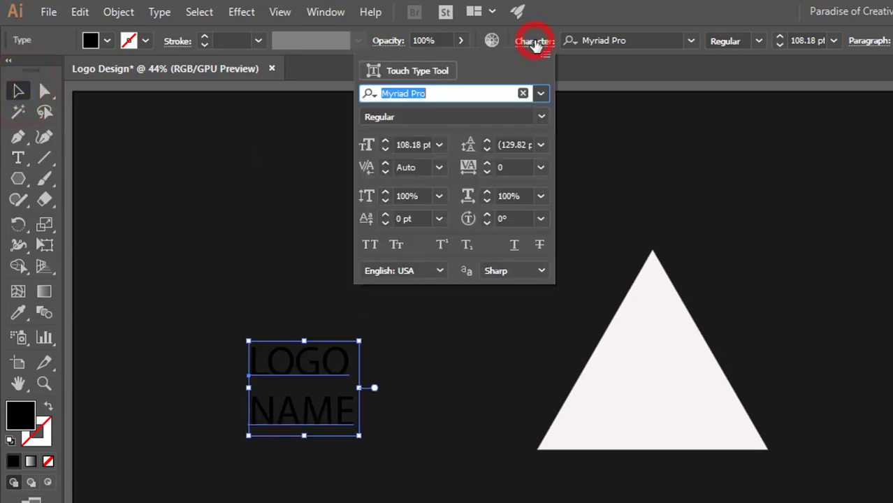
left_click(538, 95)
left_click_drag(739, 374, 731, 149)
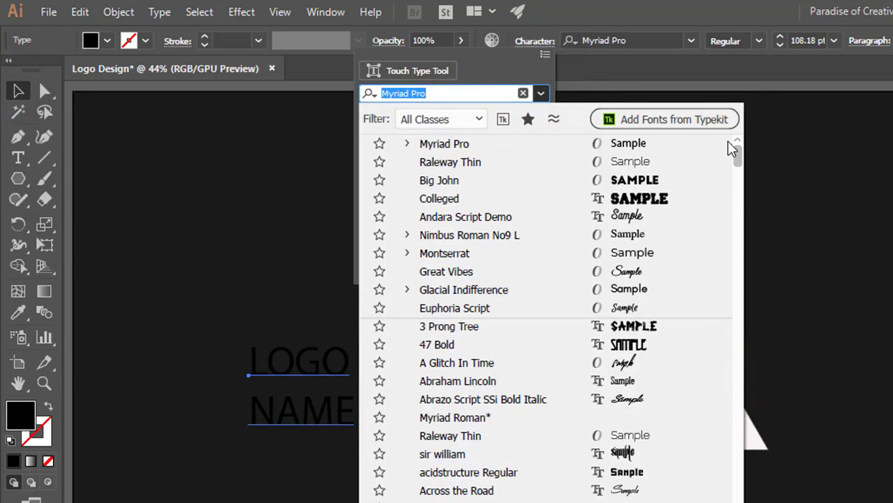
left_click(655, 181)
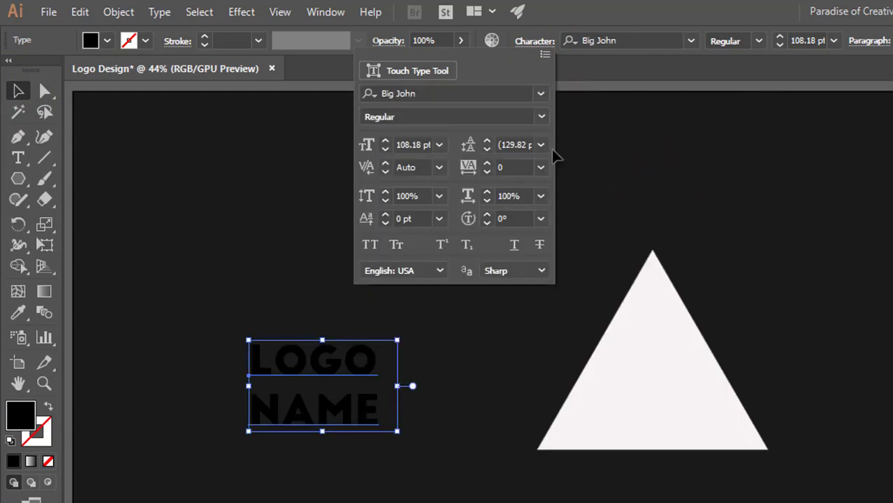
Adjust the text's leading, settling on 95 pt.
left_click(520, 144)
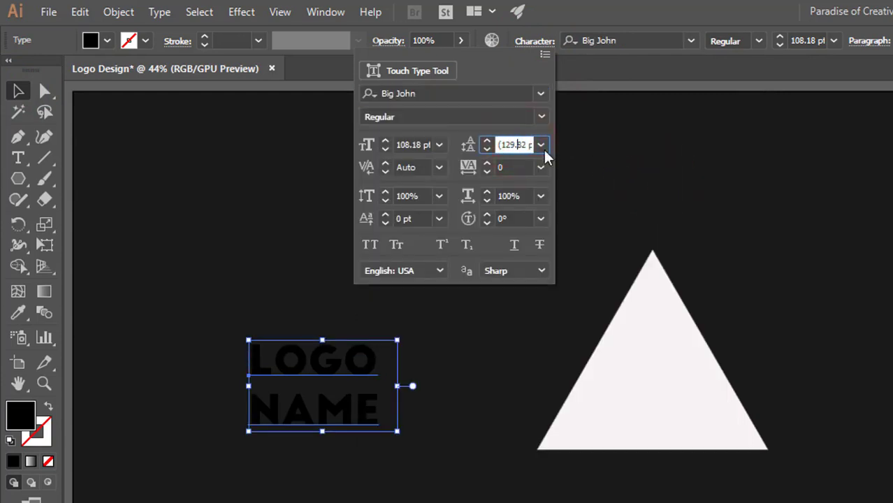
left_click(487, 145)
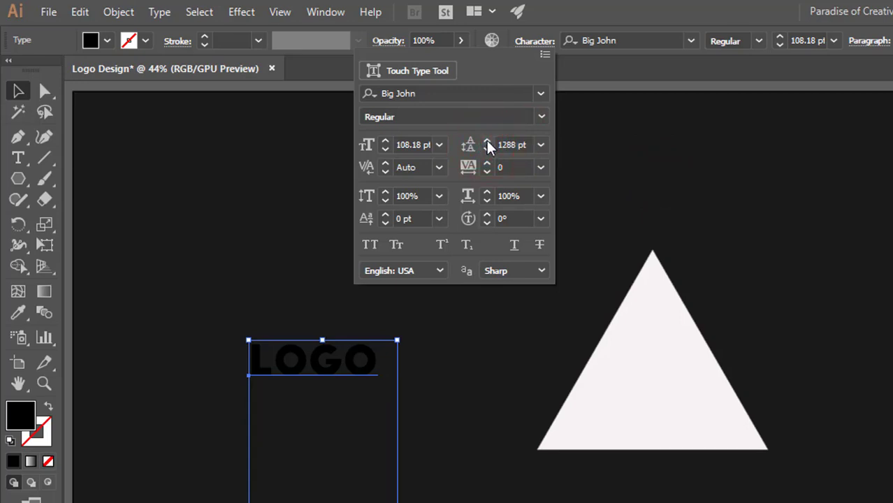
left_click(514, 145)
type("5")
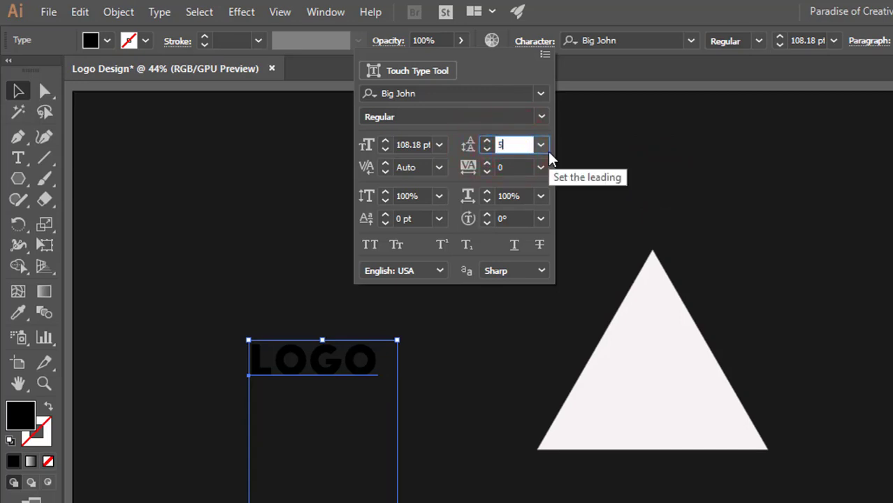
key("Return")
left_click(535, 42)
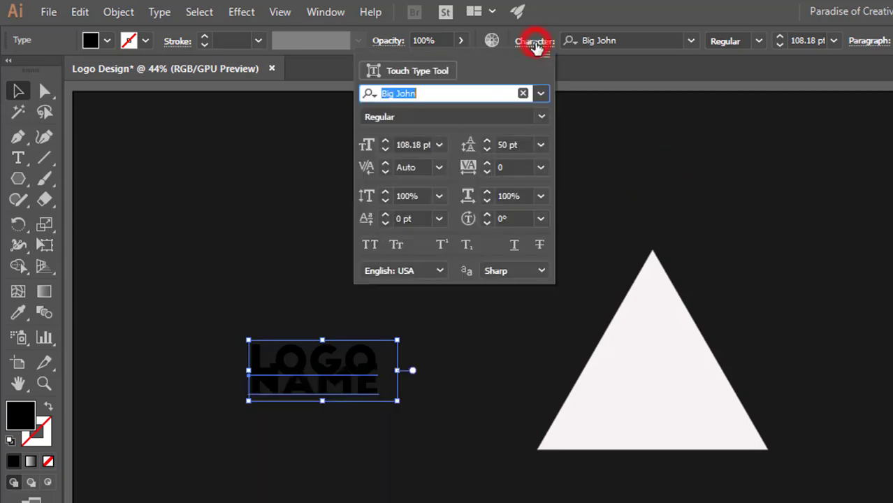
left_click(519, 145)
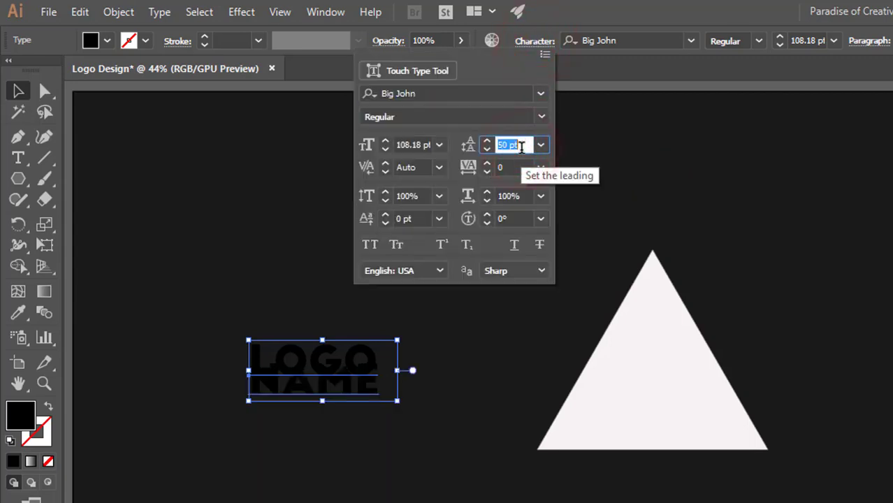
type("100")
key("Return")
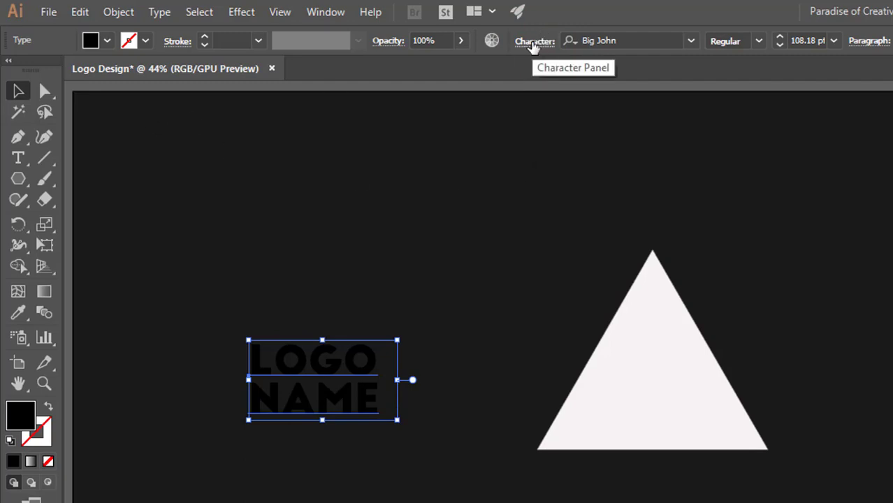
left_click(532, 44)
left_click(487, 150)
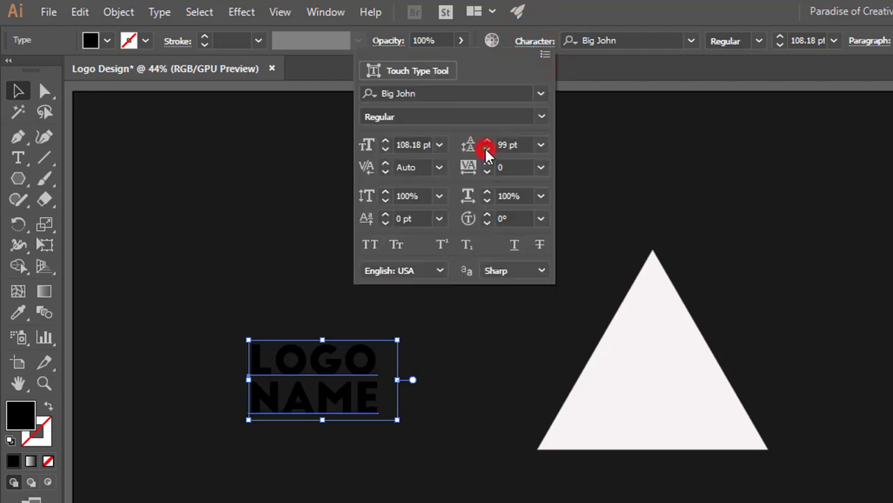
left_click(487, 150)
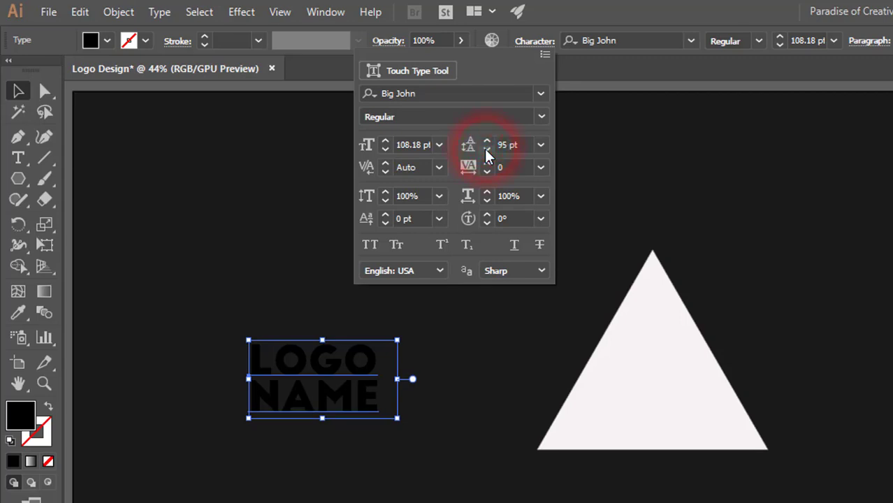
Colour the LOGO NAME text red using a swatch.
left_click(629, 6)
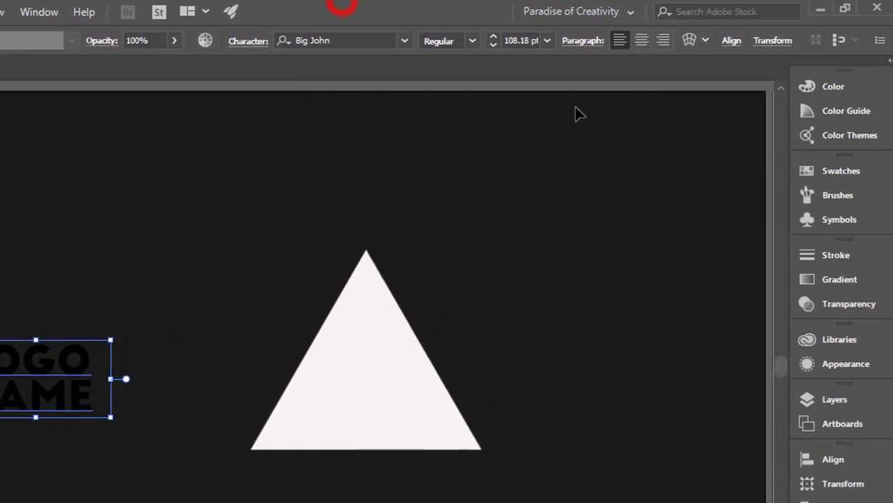
left_click(811, 170)
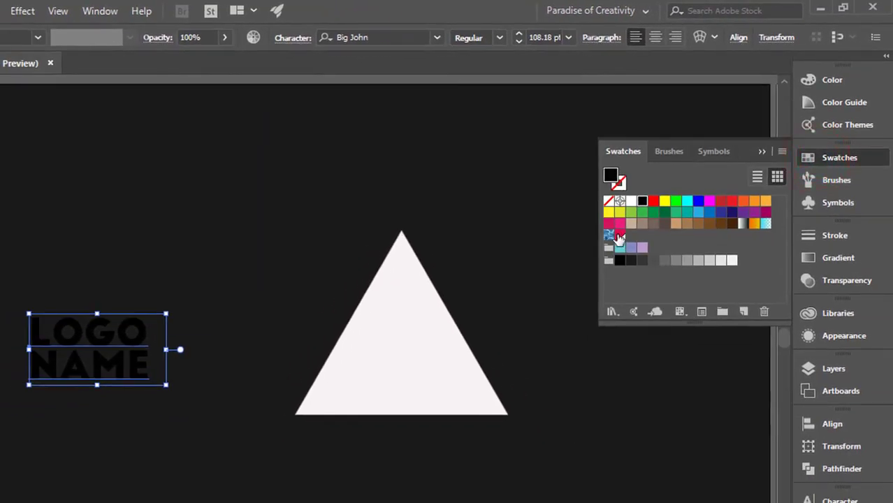
left_click(618, 236)
left_click(757, 150)
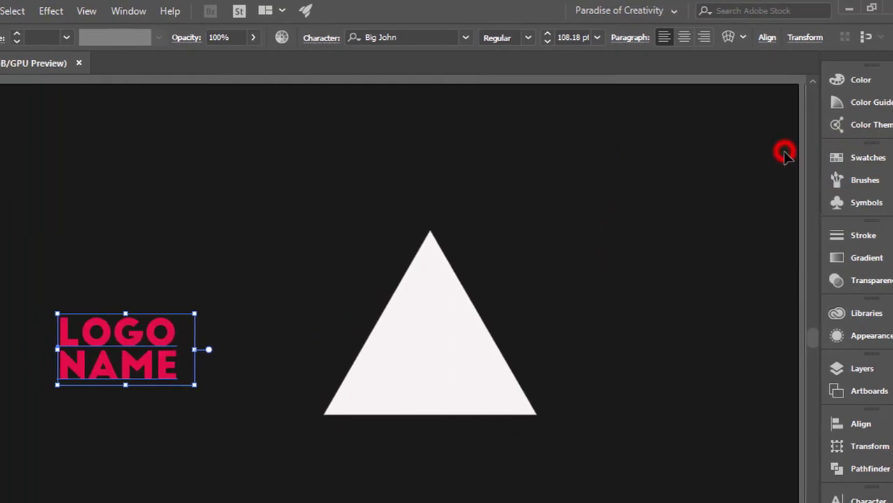
Enlarge the text to 195.84 pt, place it beside the triangle, and shift the triangle right.
left_click_drag(366, 384, 476, 481)
left_click_drag(397, 365, 433, 304)
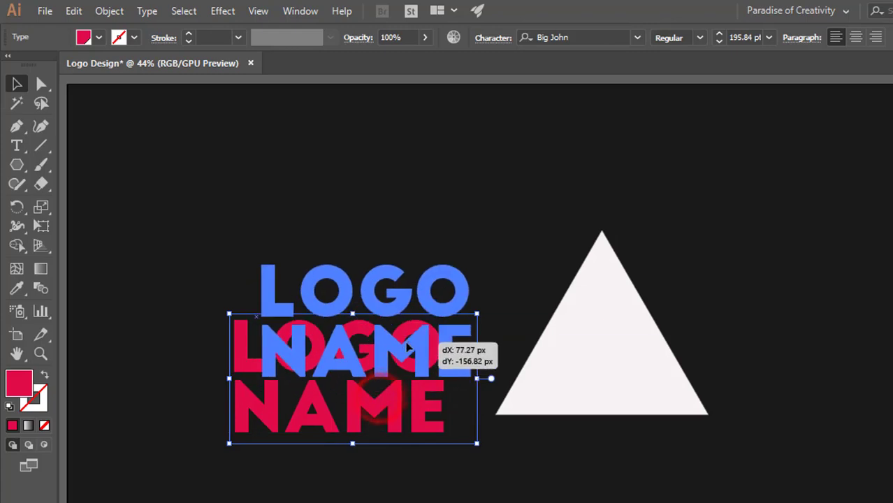
left_click(442, 441)
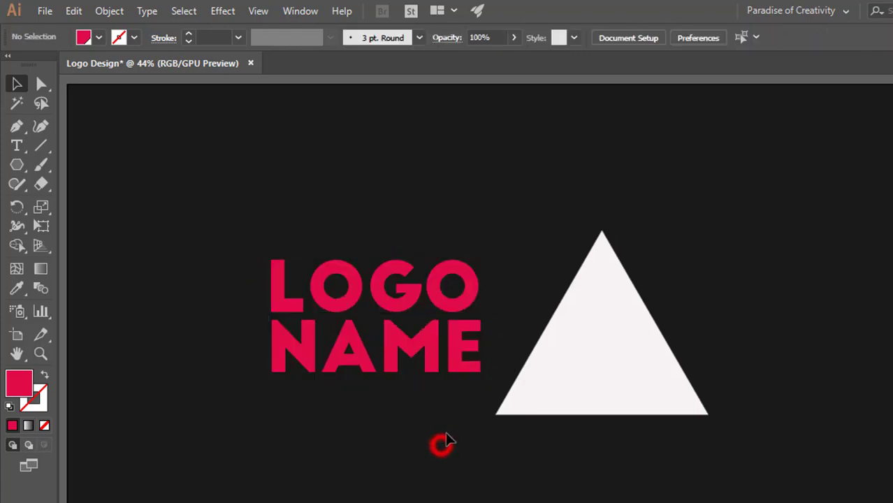
left_click_drag(404, 357, 411, 357)
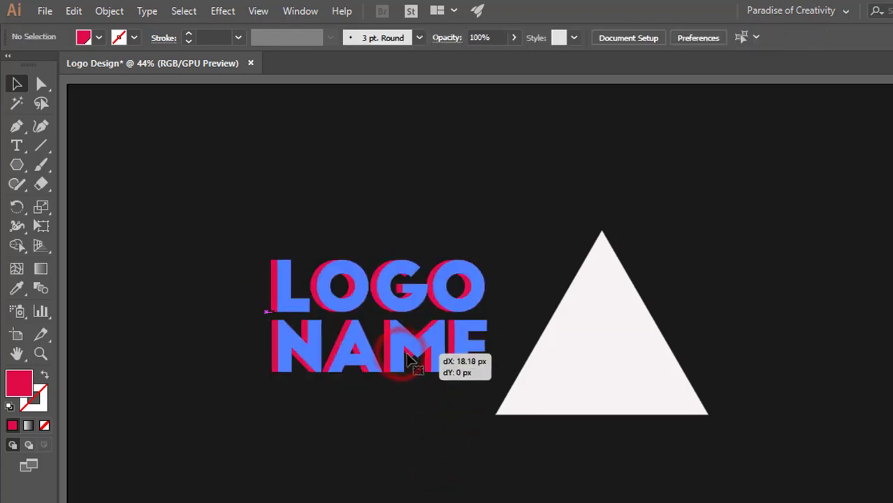
left_click(395, 407)
left_click(429, 357)
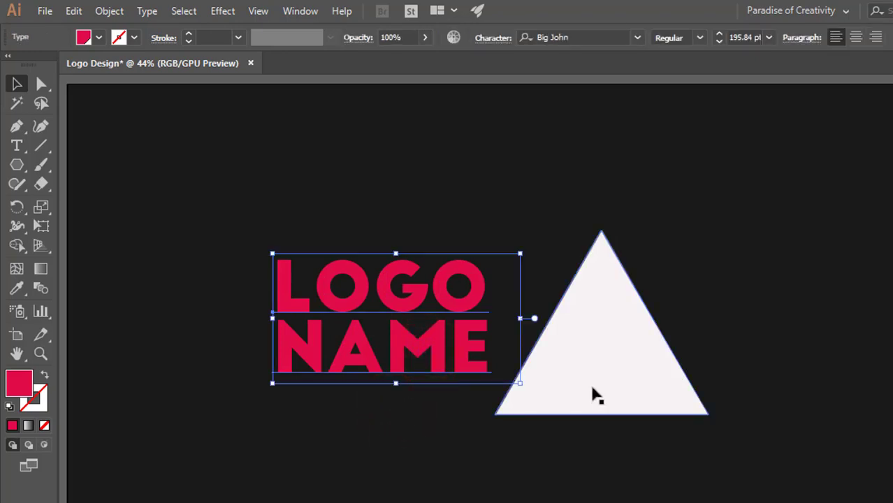
left_click_drag(592, 386, 634, 362)
Draw a thin horizontal bar from left of the triangle to its centre.
left_click(562, 456)
left_click(633, 362)
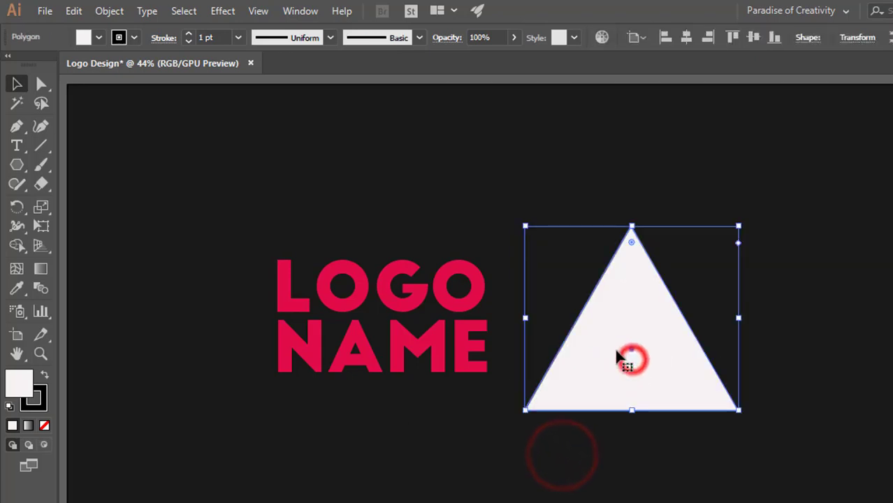
left_click_drag(18, 165, 112, 167)
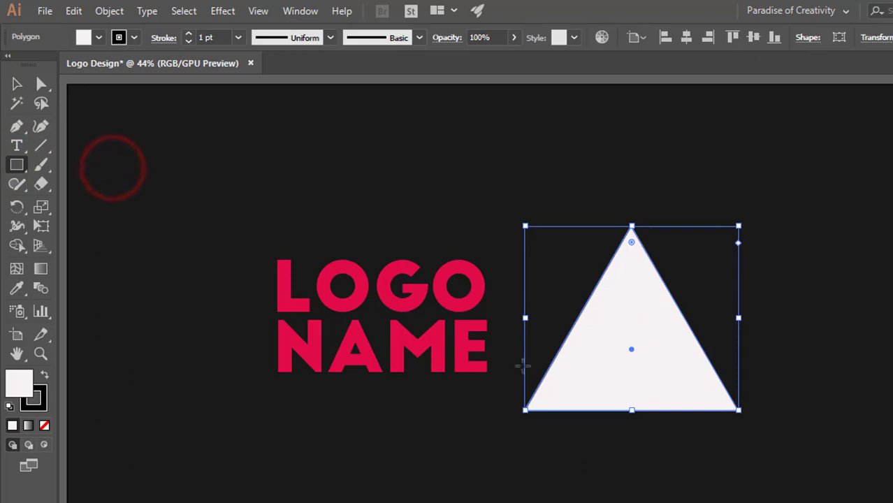
left_click_drag(513, 358, 631, 362)
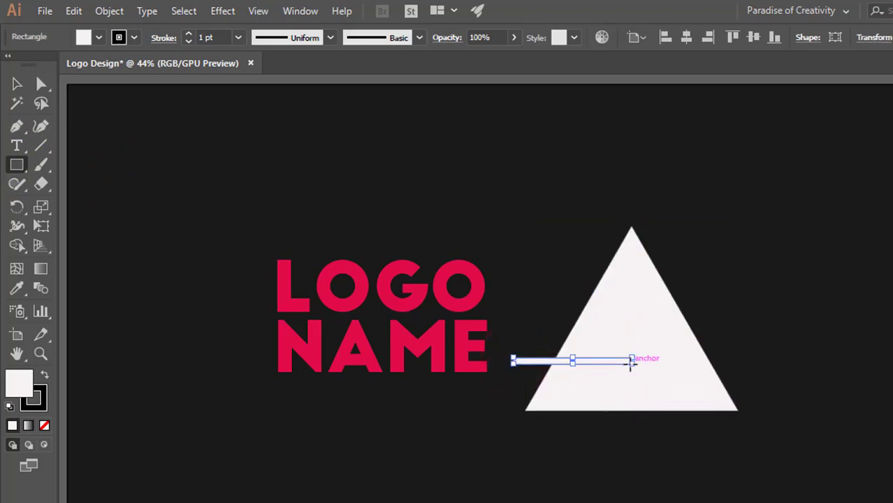
Alt-drag a copy of the bar just below it, then move both bars left.
key("v")
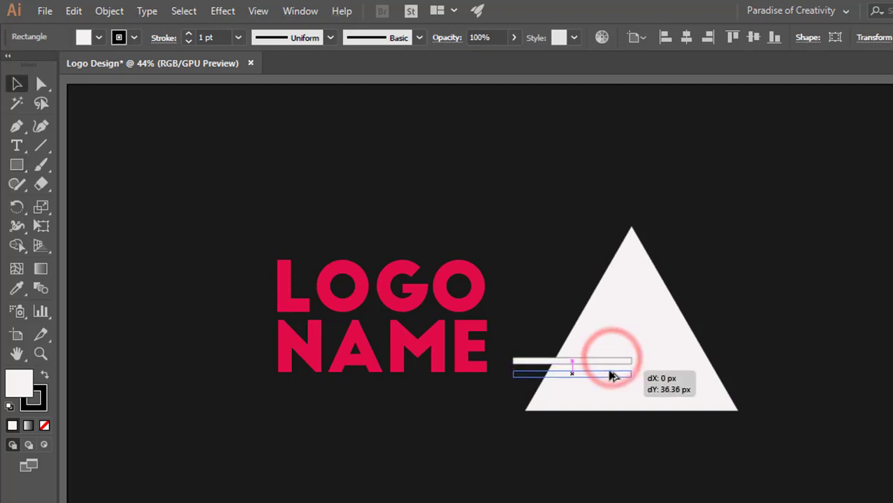
left_click_drag(611, 369, 610, 371)
left_click(501, 430)
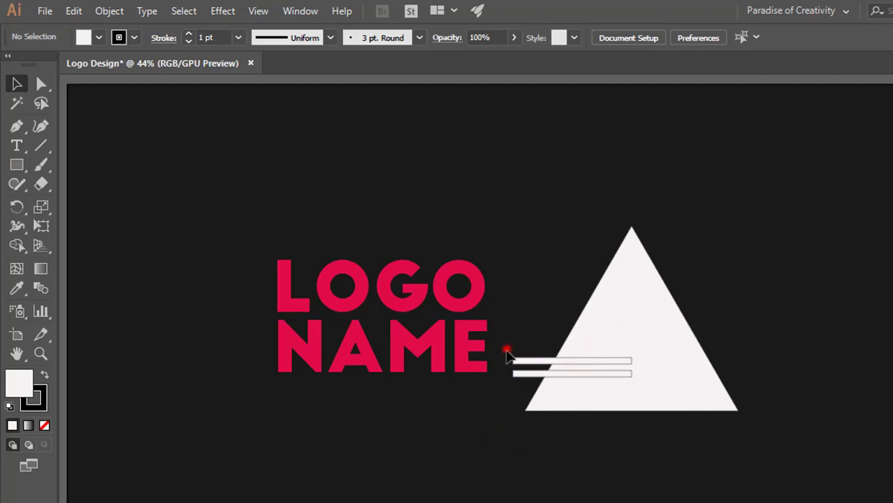
mouse_move(507, 355)
left_mouse_down()
mouse_move(535, 386)
mouse_move(513, 397)
left_mouse_up()
left_click(494, 419)
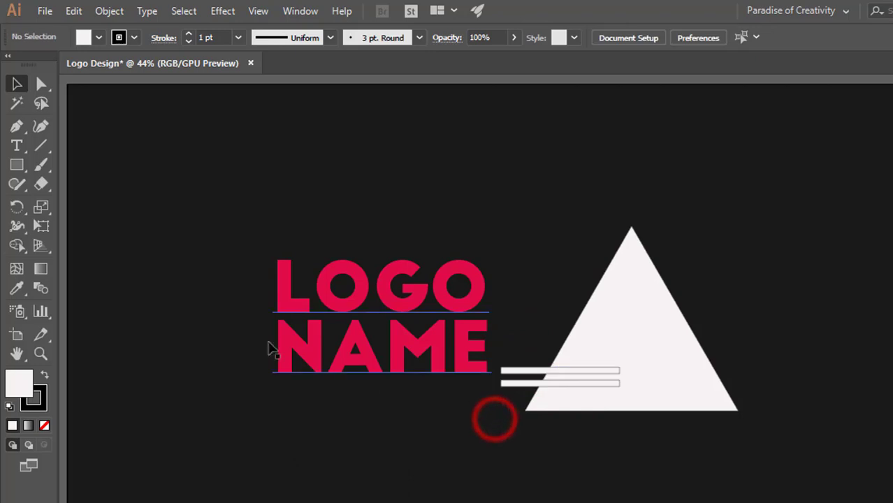
Create a small 3-sided, 50 px radius triangle rotated to about 120°.
left_click_drag(17, 165, 105, 222)
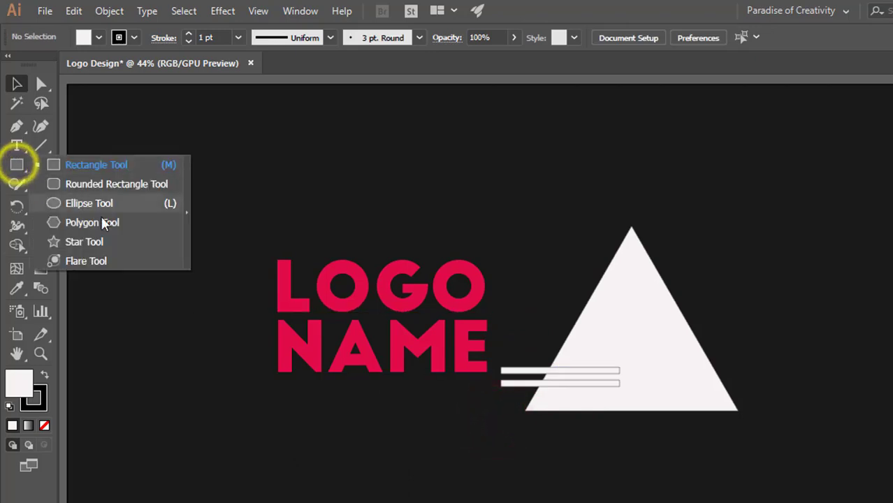
left_click(704, 238)
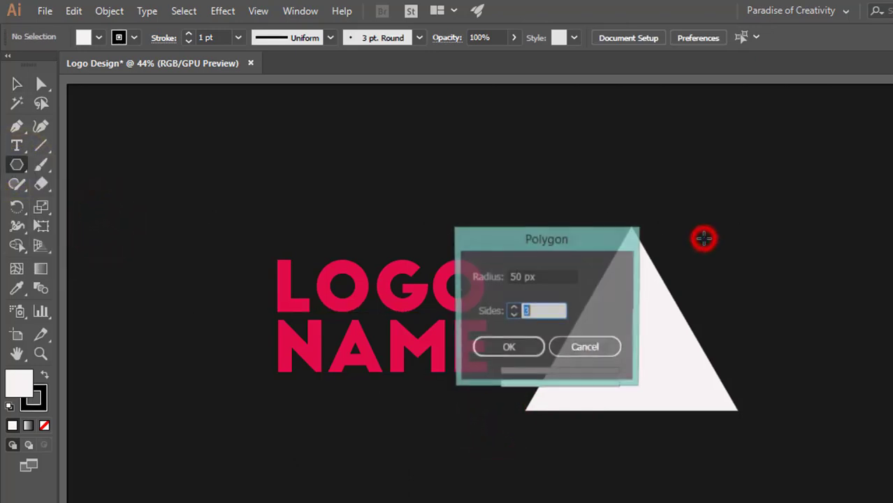
key("Return")
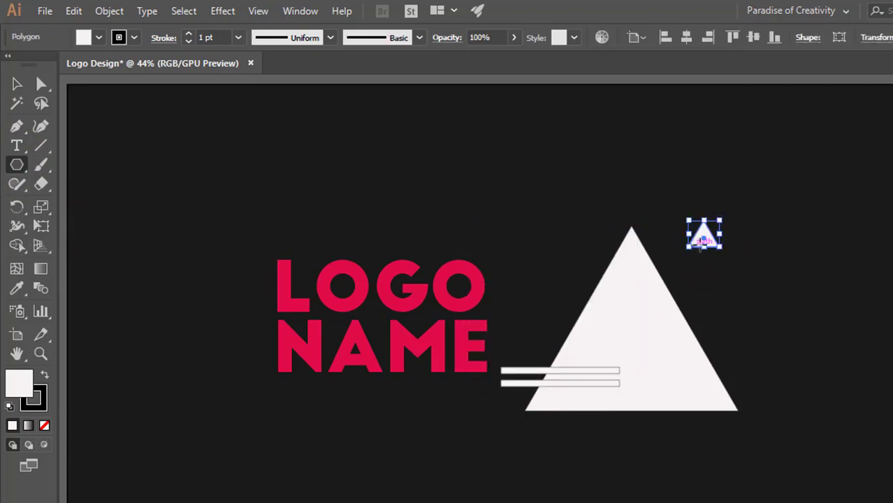
left_click_drag(682, 218, 691, 285)
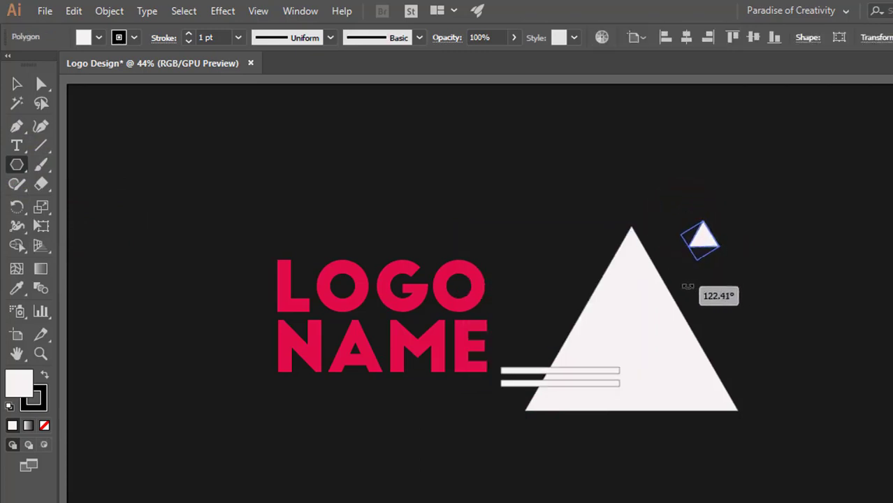
left_click_drag(687, 286, 683, 282)
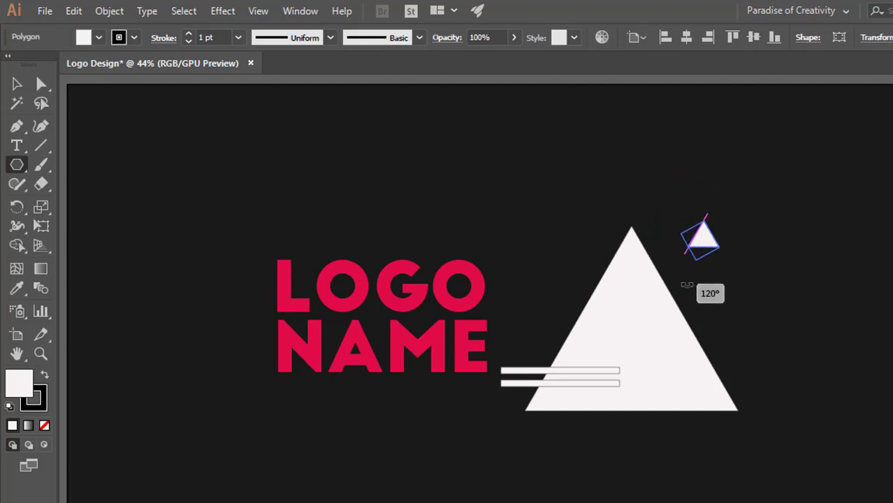
Move the small triangle onto the big triangle's upper-right edge.
key("v")
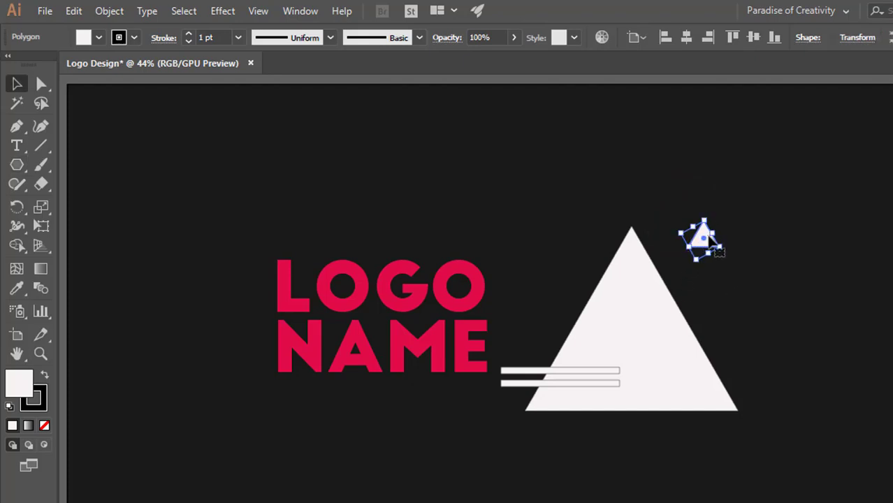
left_click_drag(708, 239, 660, 278)
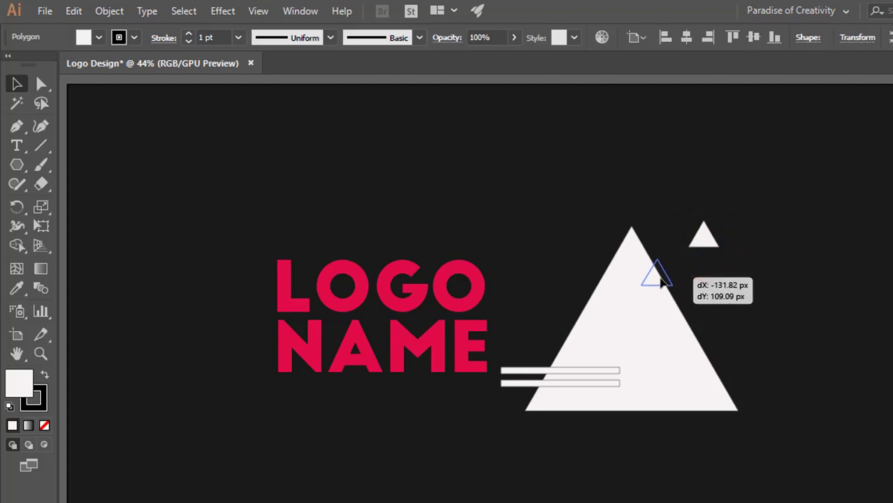
left_click_drag(660, 278, 660, 278)
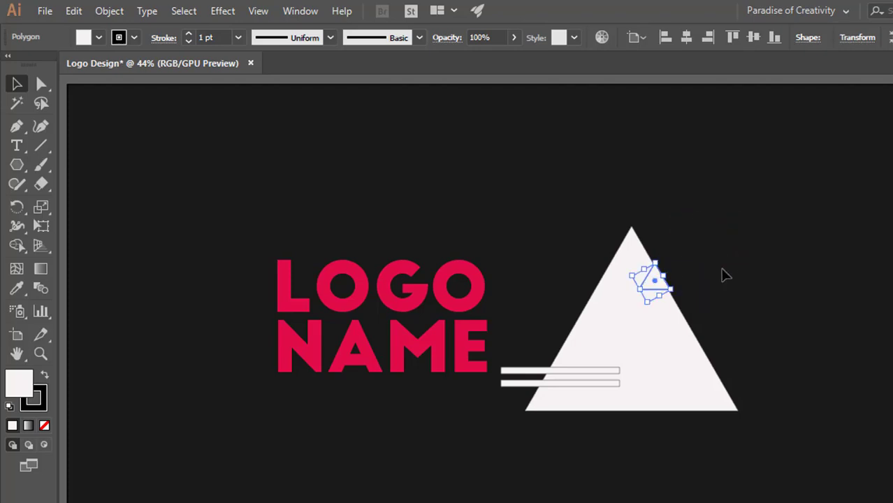
left_click(728, 269)
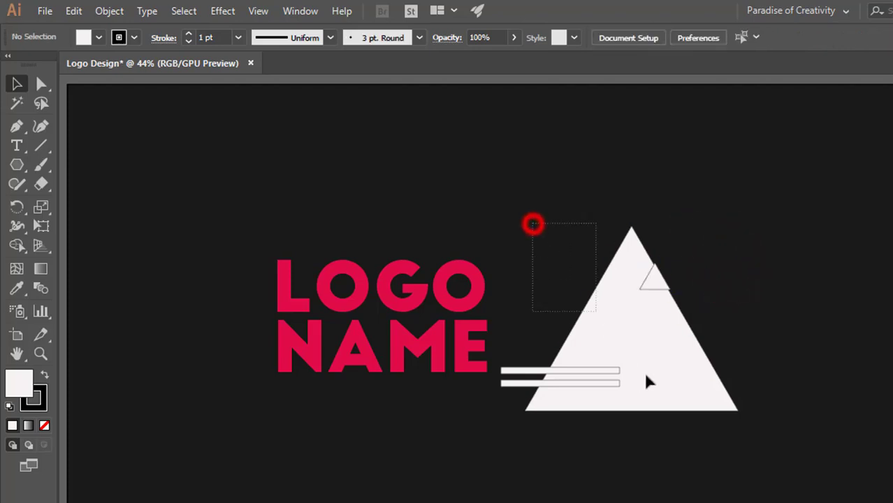
Apply Pathfinder Minus Front to cut the small triangle and bars out, checking in Outline view.
left_click_drag(648, 381, 740, 464)
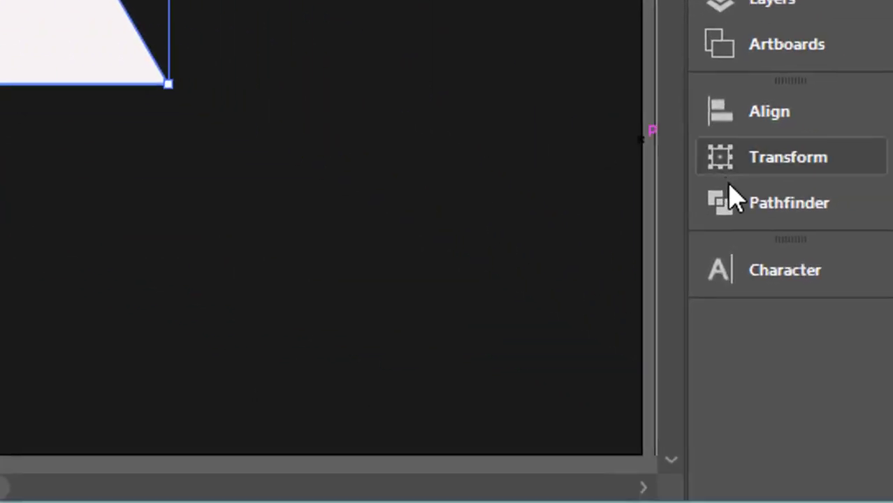
left_click(731, 201)
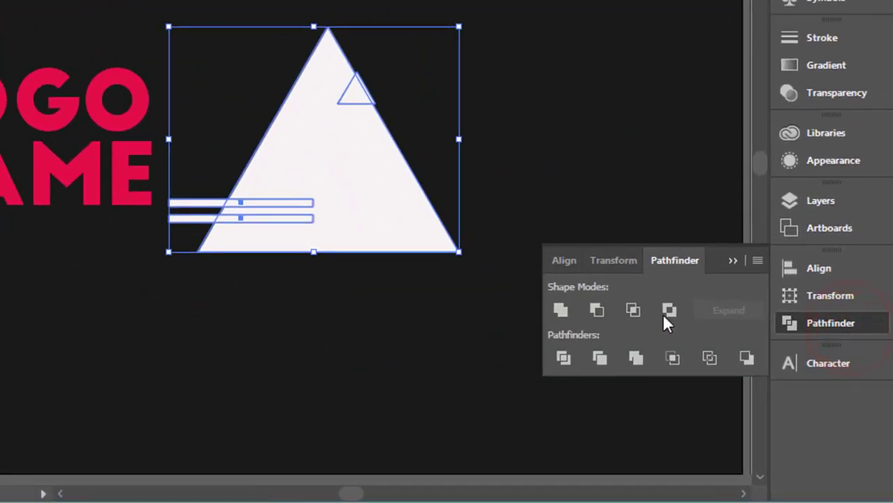
left_click(600, 310)
left_click(734, 261)
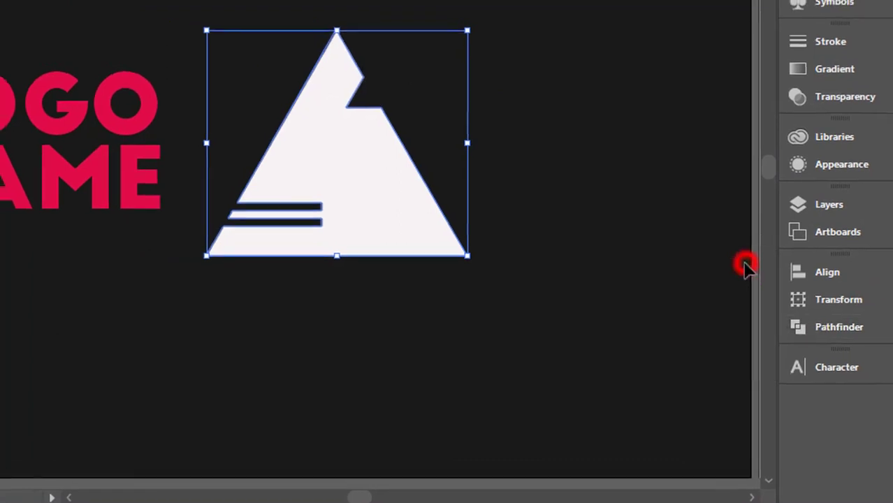
left_click(635, 406)
key("ctrl+y")
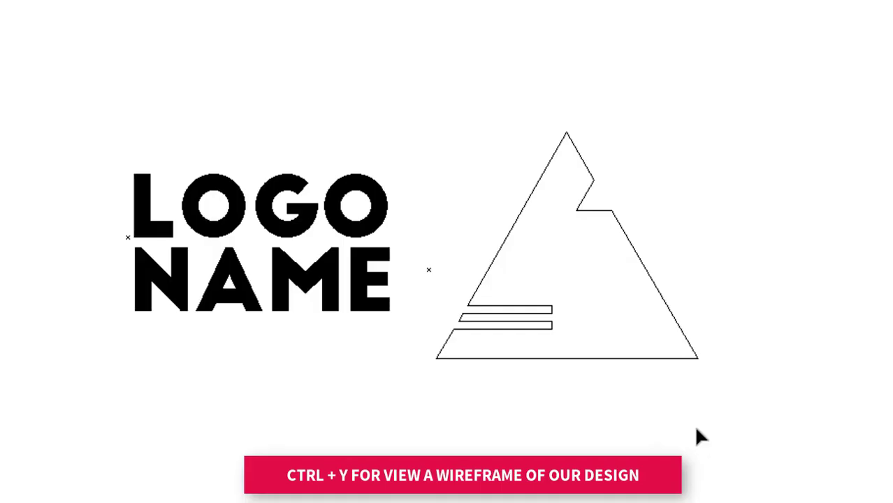
key("ctrl+y")
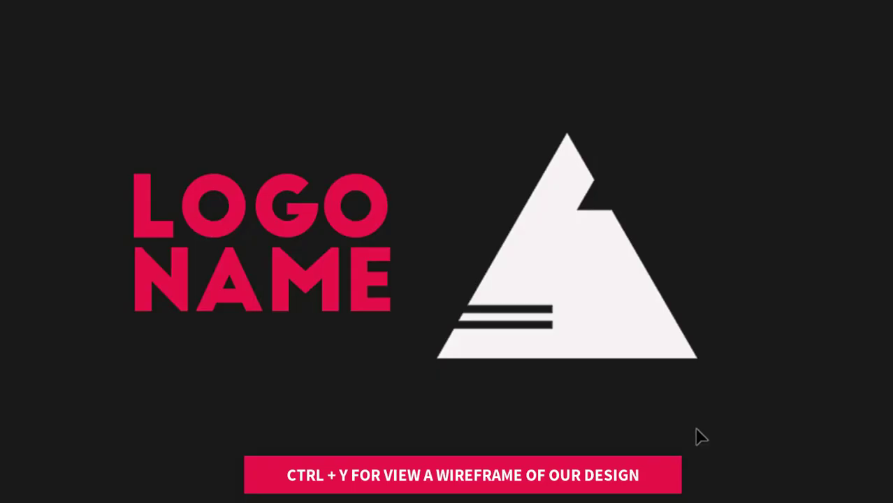
Move the notched triangle up-left and shrink it to match the text height.
left_click(580, 277)
left_click_drag(638, 312, 591, 278)
left_click(756, 279)
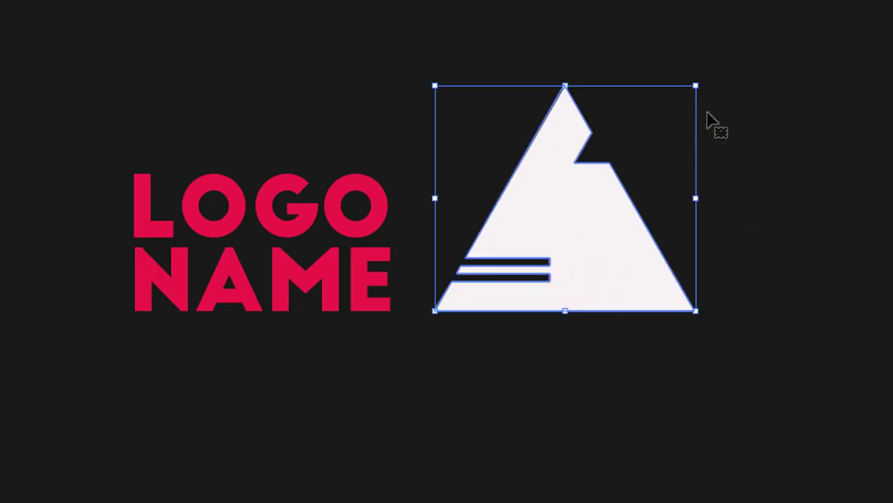
left_click_drag(696, 86, 636, 172)
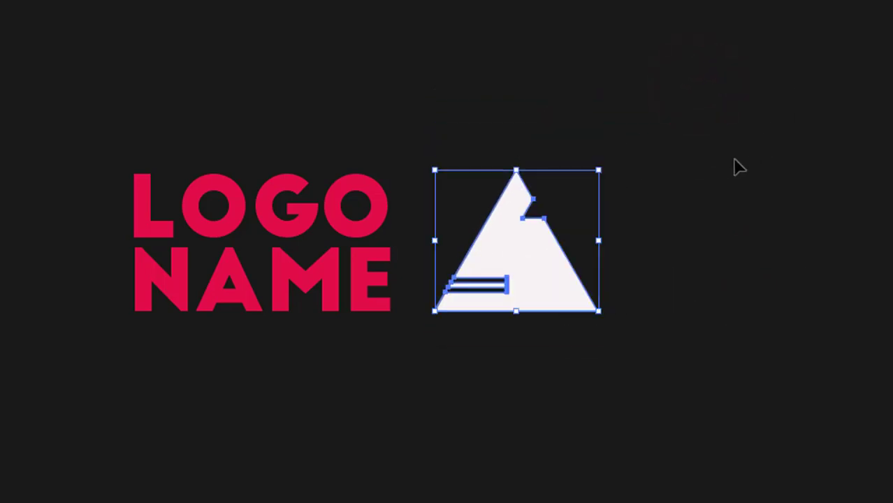
left_click(734, 162)
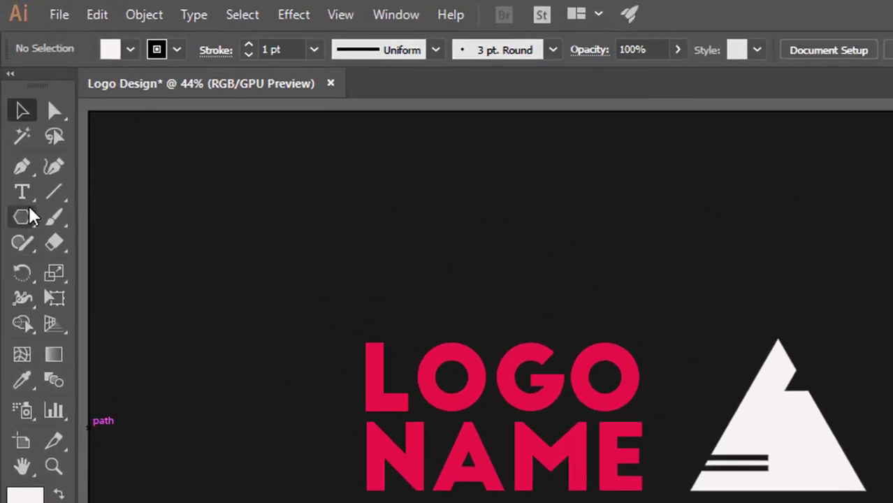
Type a 'TAGLINE GOES HERE' text line just below LOGO NAME.
left_click(7, 116)
left_click(226, 320)
type("-")
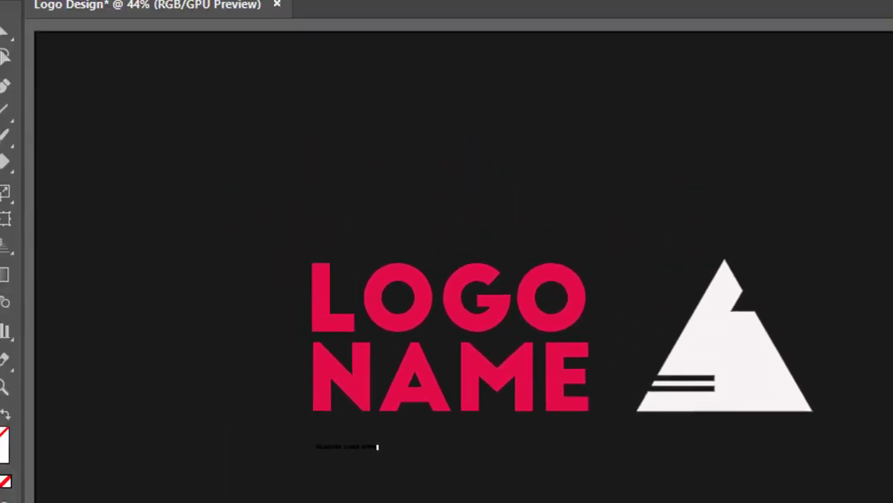
Scale the tagline up by its corner handle to about 30.24 pt.
left_click(13, 101)
left_click(190, 371)
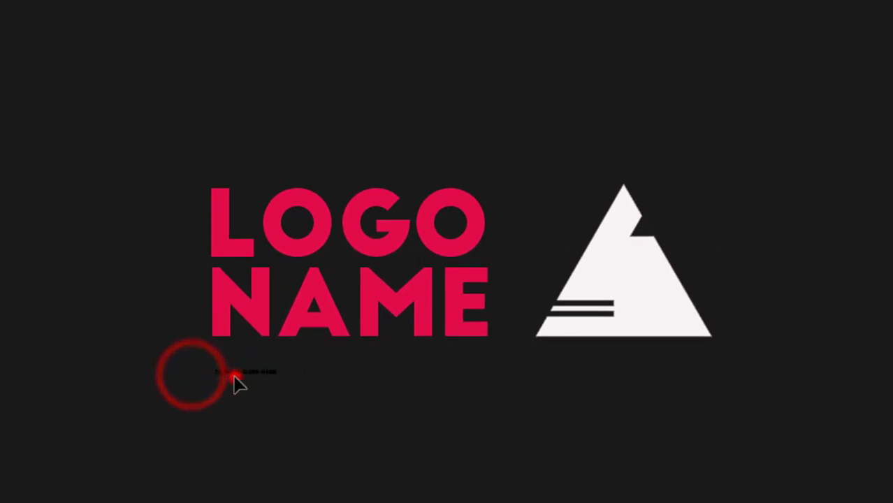
left_click(236, 374)
left_click_drag(276, 381, 371, 410)
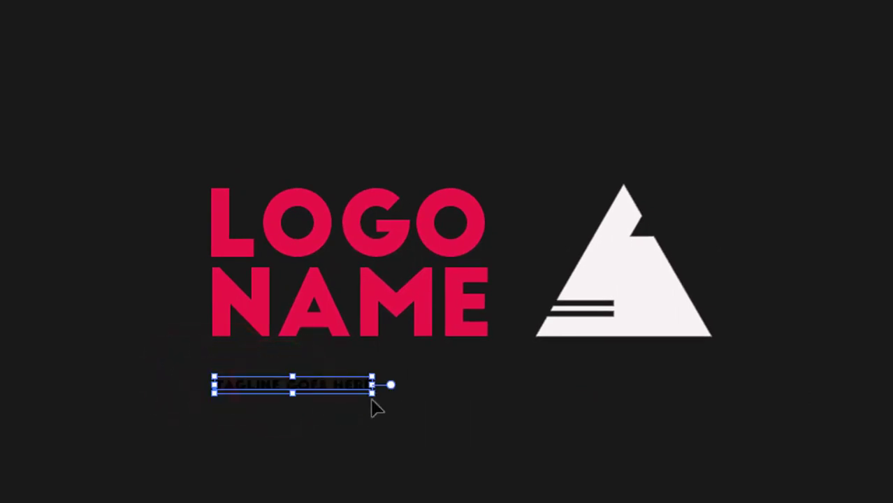
left_click(329, 407)
left_click(324, 386)
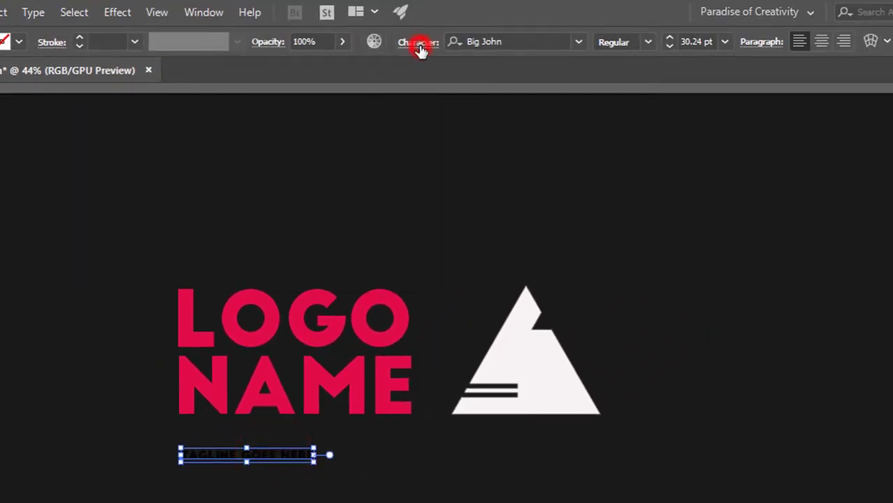
Change the tagline's font to Raleway Thin.
left_click(418, 44)
left_click(425, 96)
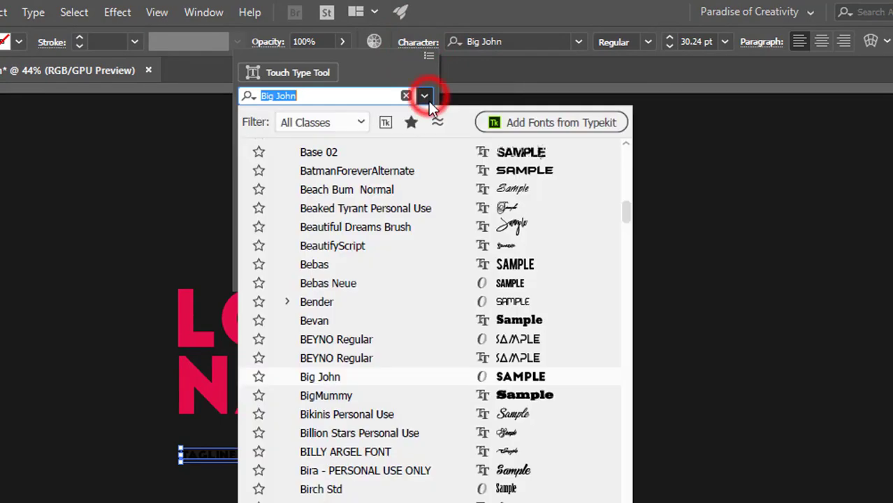
left_click_drag(625, 222, 624, 157)
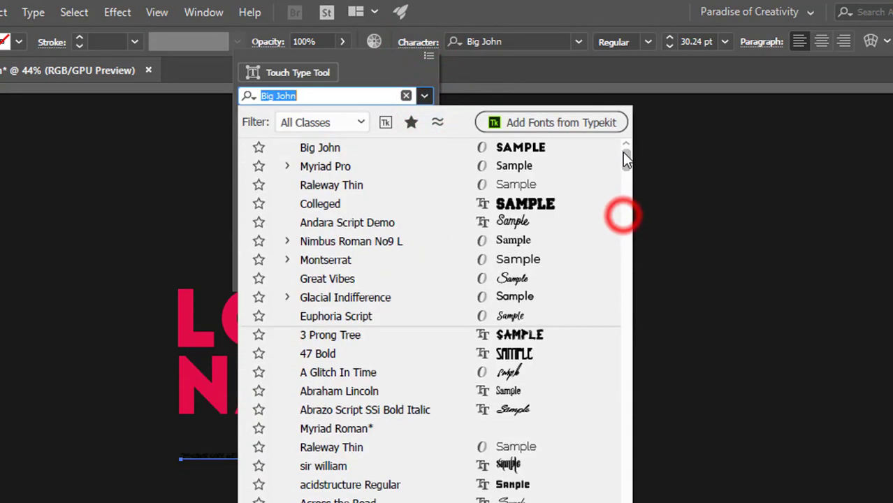
left_click(537, 185)
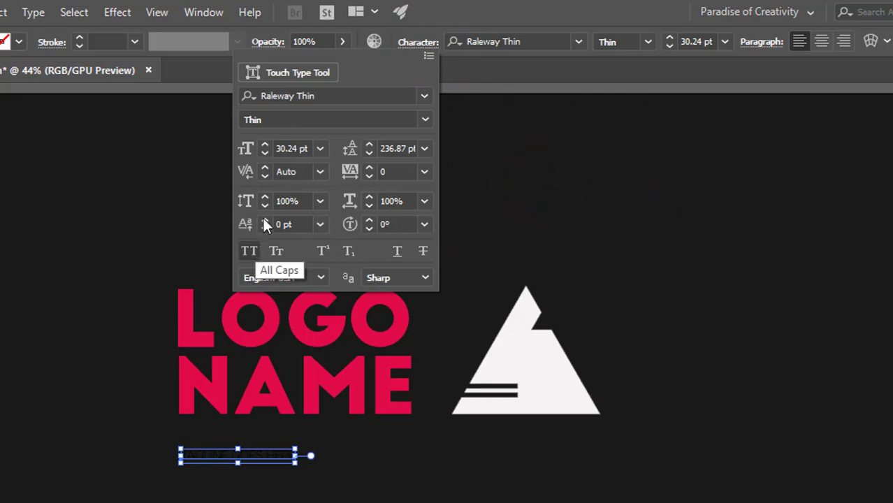
Set the tagline tracking to 400 and open its fill Color Picker.
left_click(374, 169)
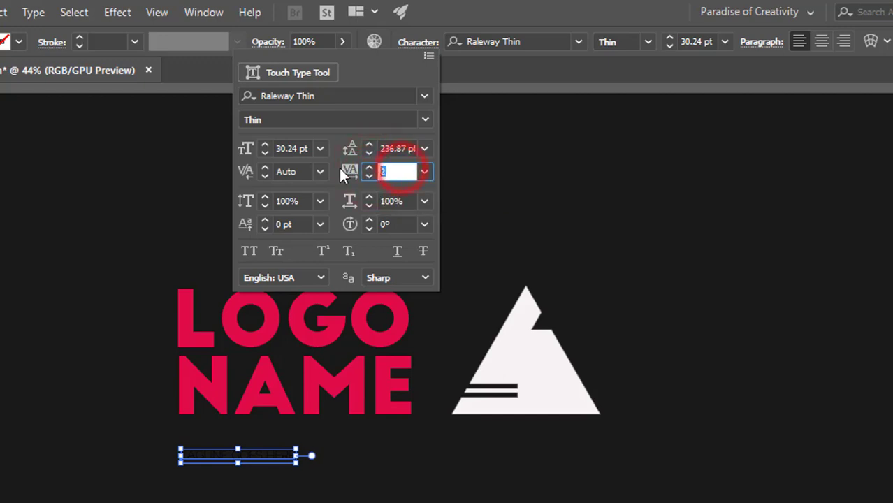
type("400")
key("Return")
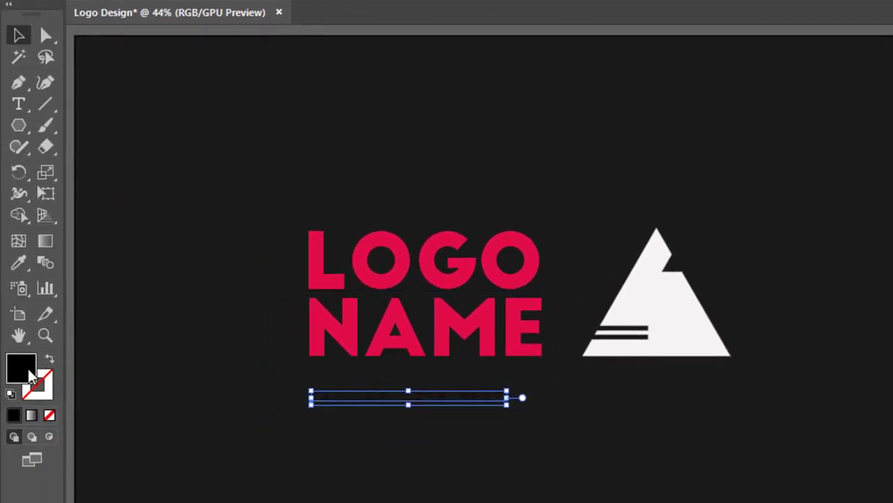
double_click(20, 369)
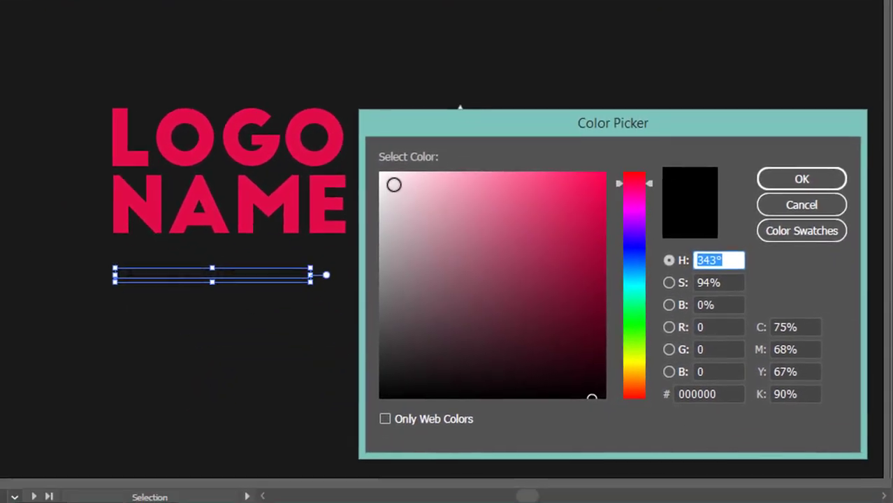
Fill the tagline with near-white #EFEAEC and drag it up toward NAME.
left_click(383, 183)
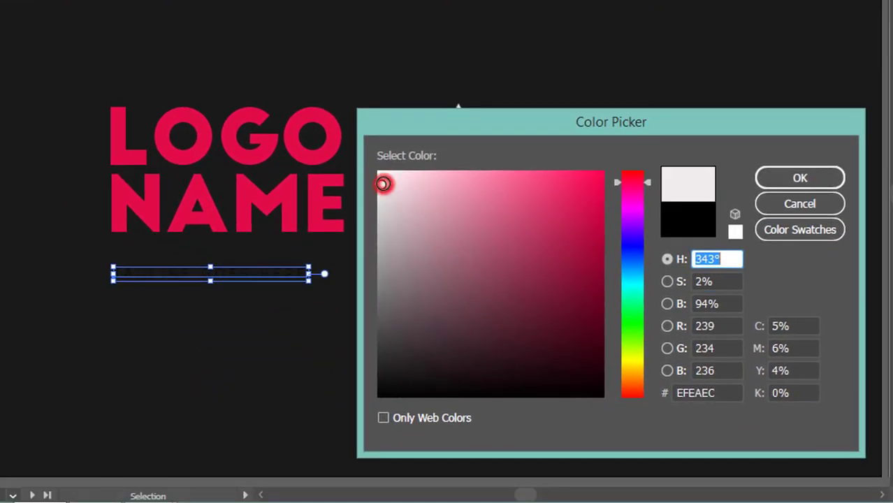
key("Return")
left_click(294, 343)
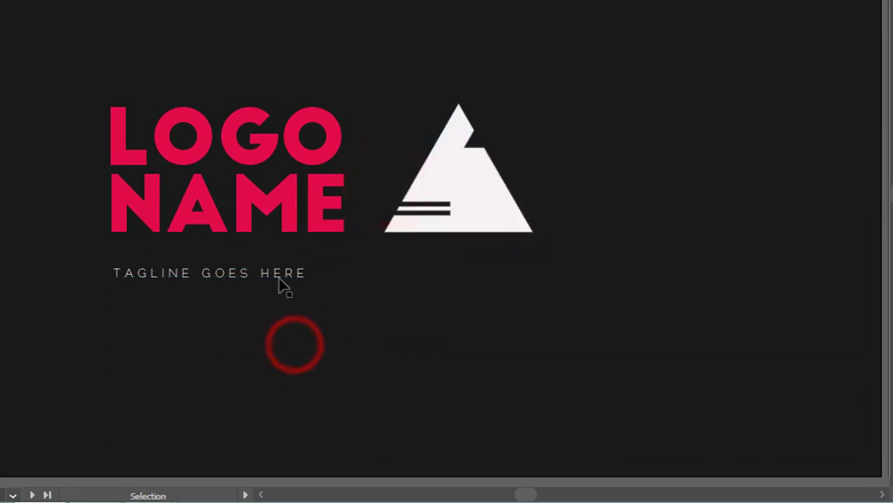
left_click_drag(278, 274, 276, 250)
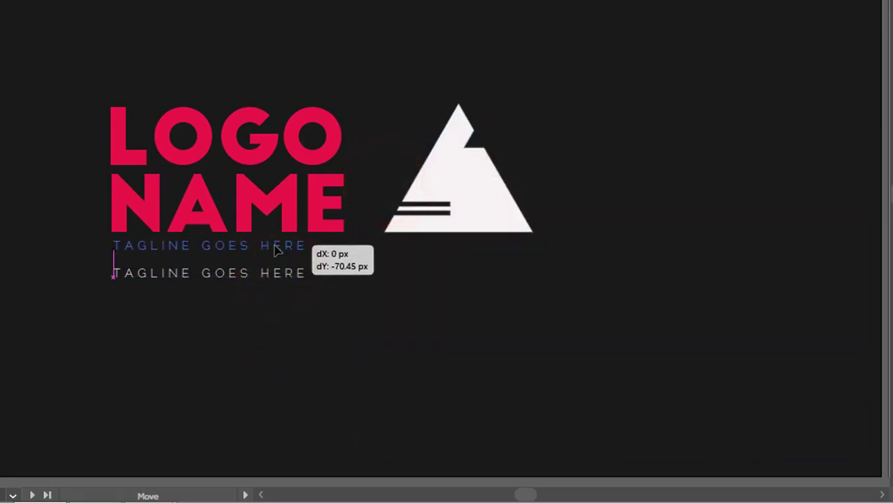
left_click(332, 277)
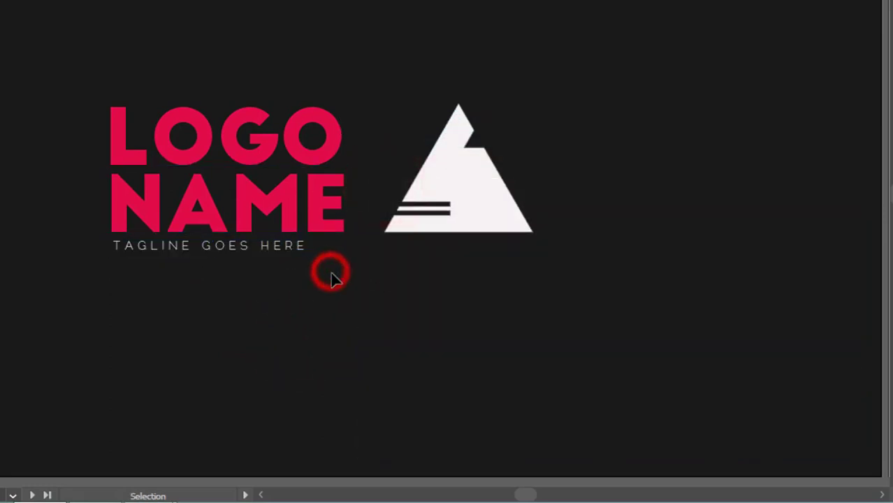
Zoom in and place the tagline snugly beneath NAME, aligned with its left edge.
key("a")
key("ctrl+plus")
key("ctrl+plus")
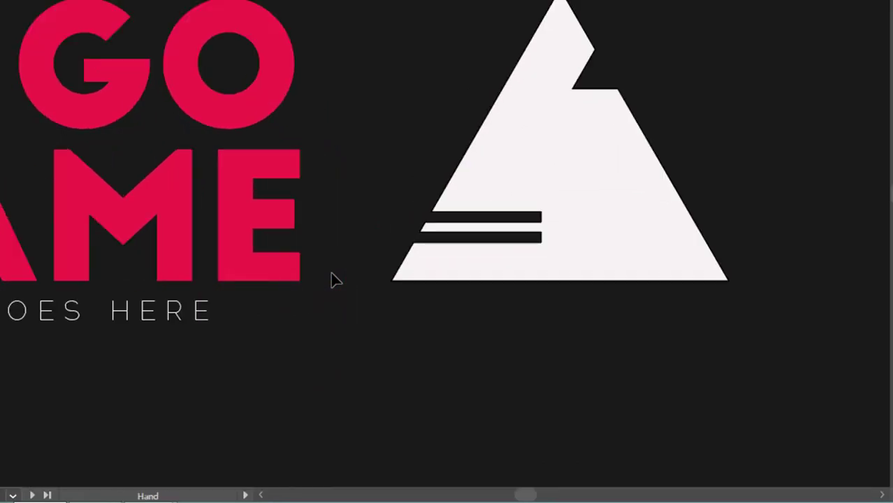
left_click_drag(336, 280, 529, 307)
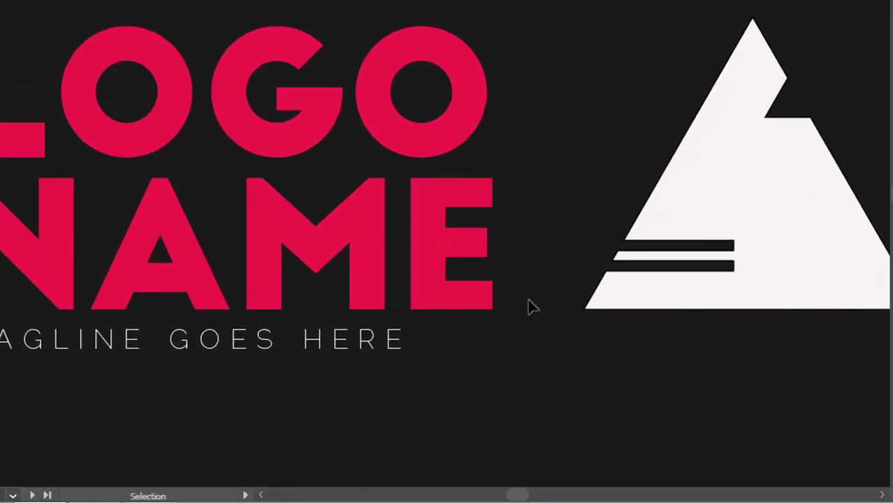
left_click_drag(361, 343, 415, 344)
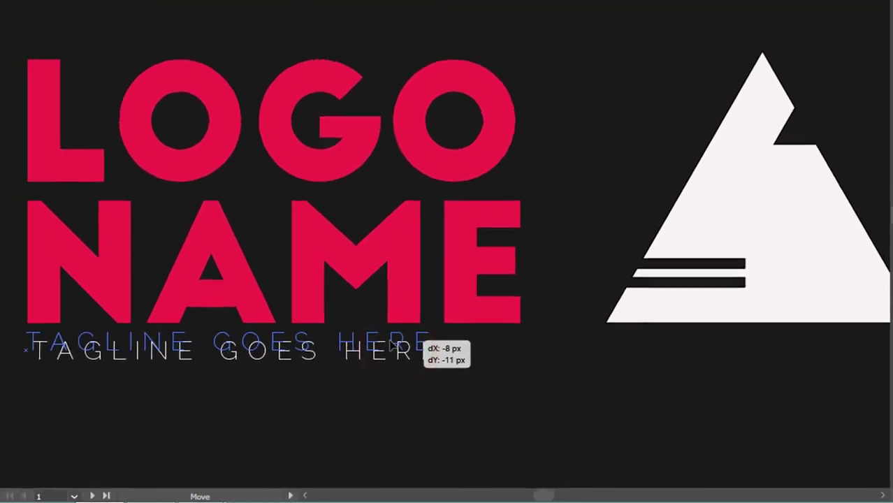
left_click_drag(411, 349, 410, 348)
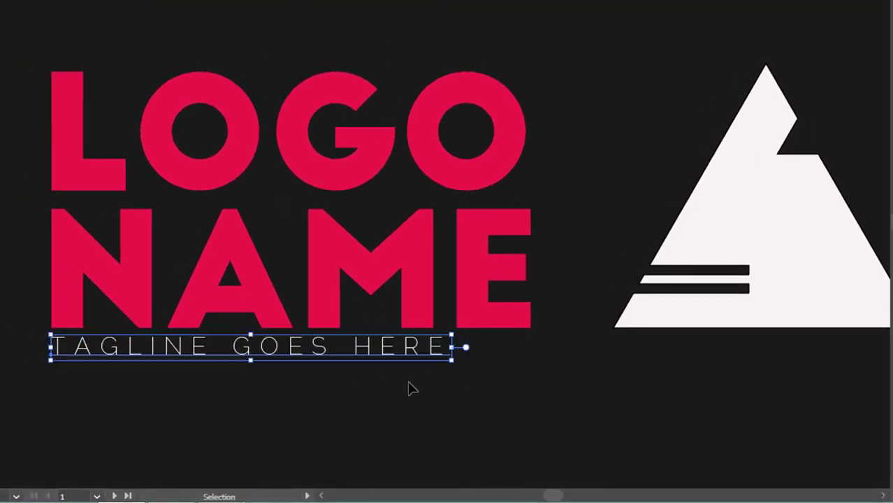
left_click(412, 377)
Raise the tagline's tracking from 400 to 500.
left_click(414, 349)
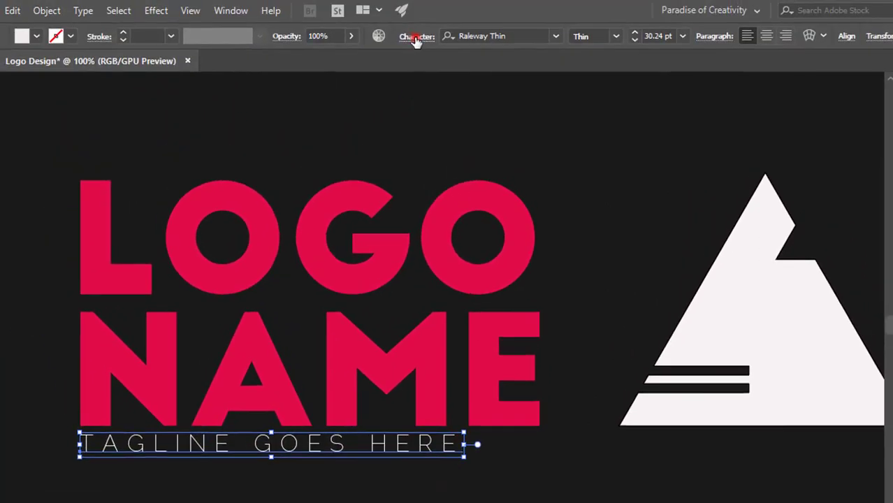
left_click(415, 36)
left_click(390, 148)
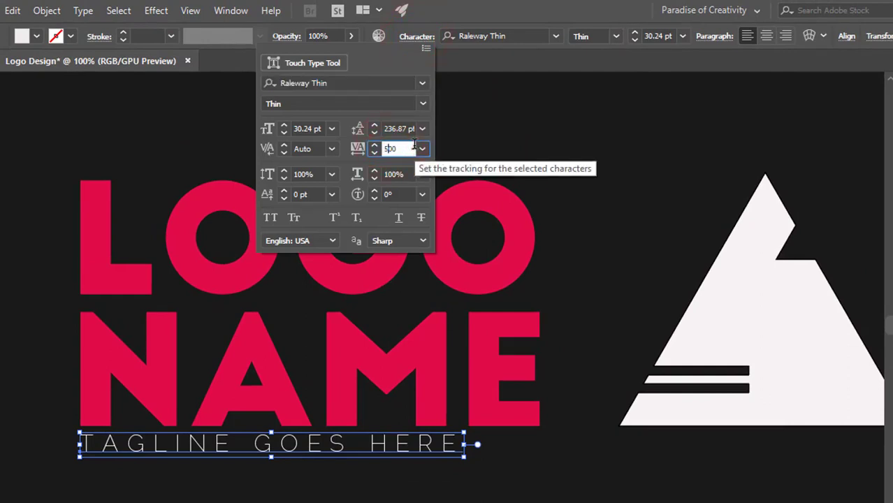
key("Return")
Step the tracking up to about 624 so the tagline spans NAME's width.
left_click(417, 37)
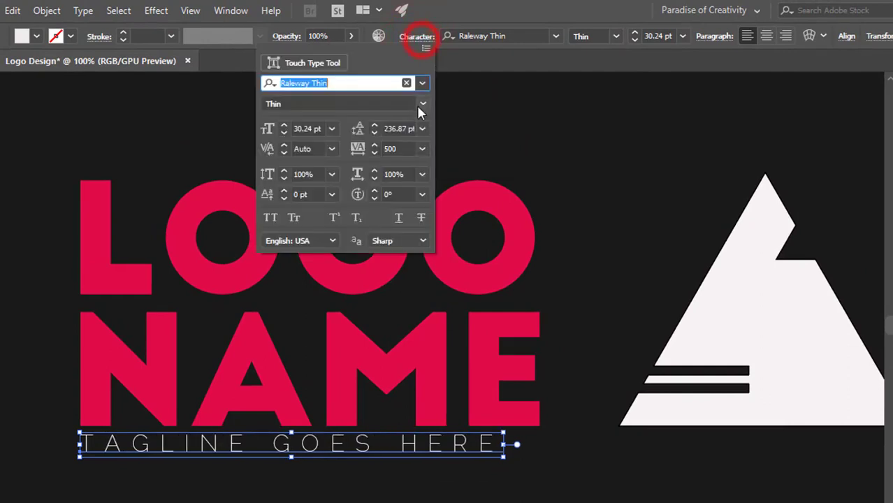
left_click(374, 145)
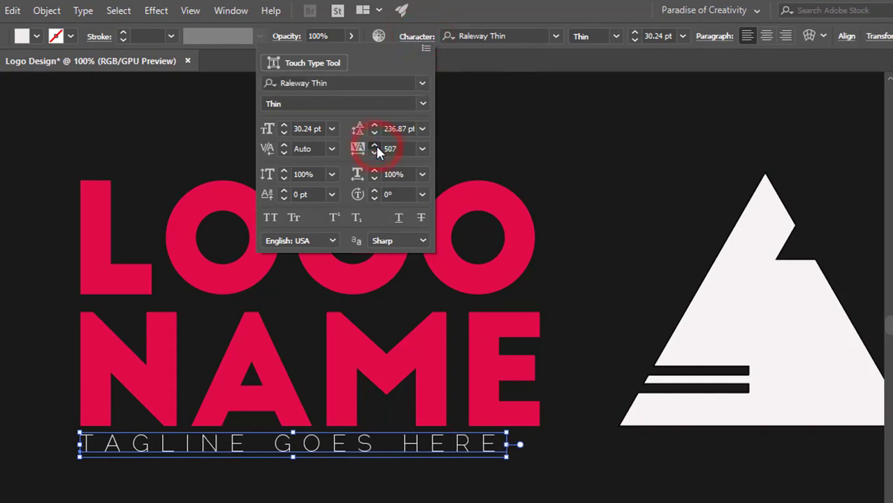
left_click_drag(376, 146, 376, 148)
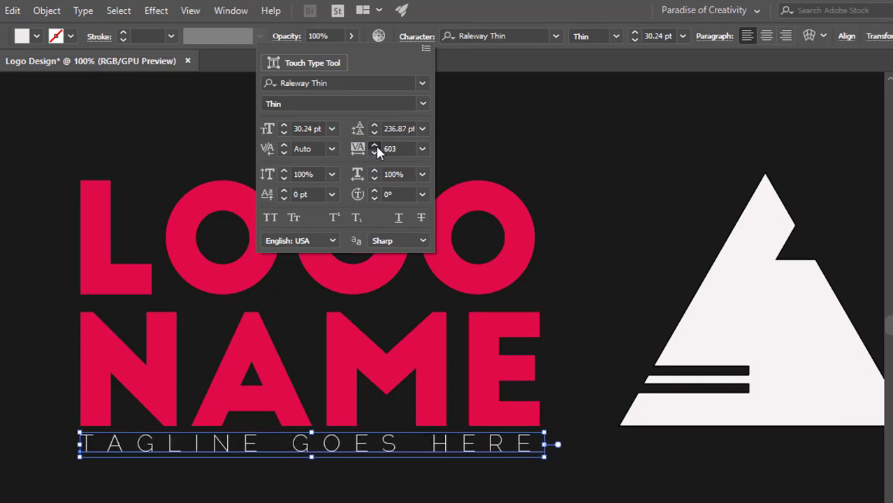
left_click(376, 148)
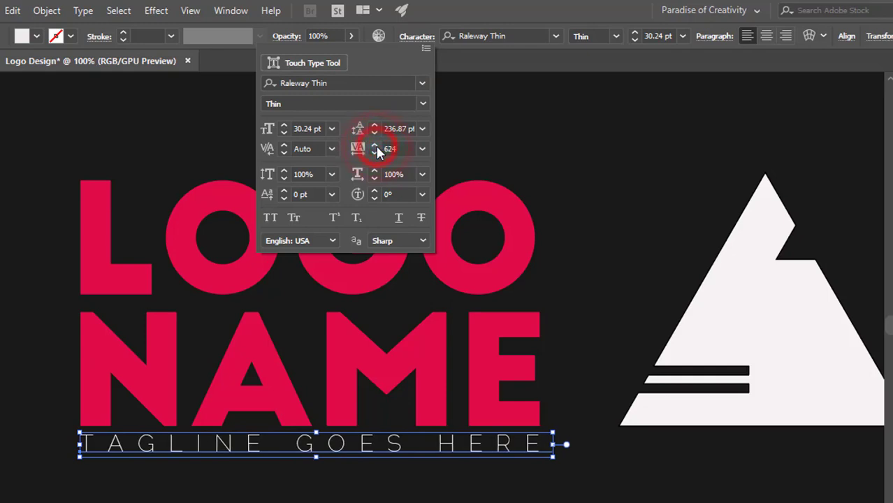
left_click(349, 494)
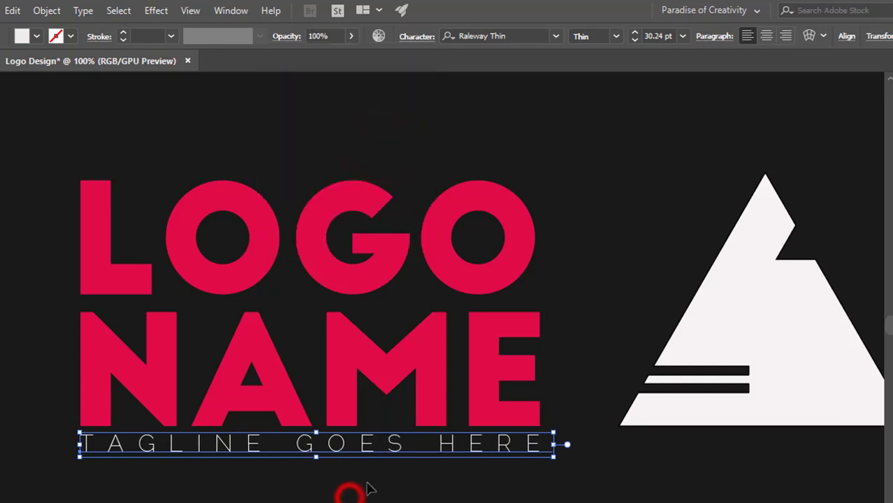
left_click(403, 498)
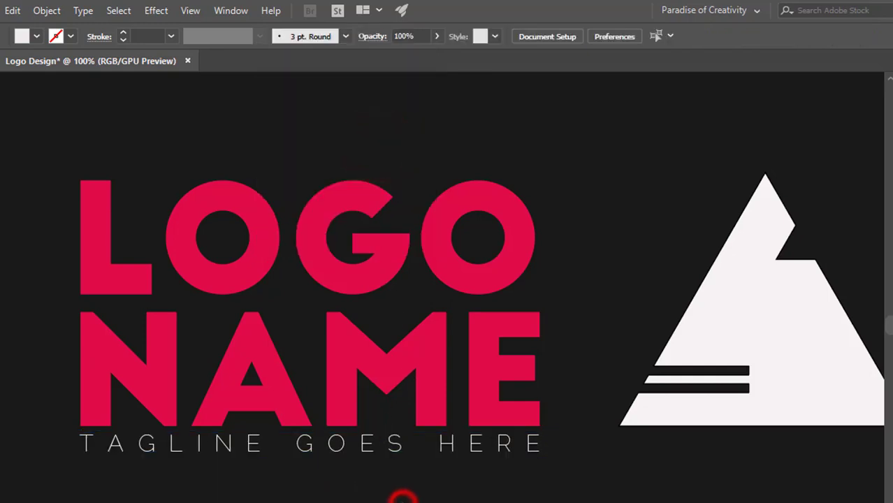
Scale the notched triangle down and position it beside LOGO NAME.
left_click(297, 446)
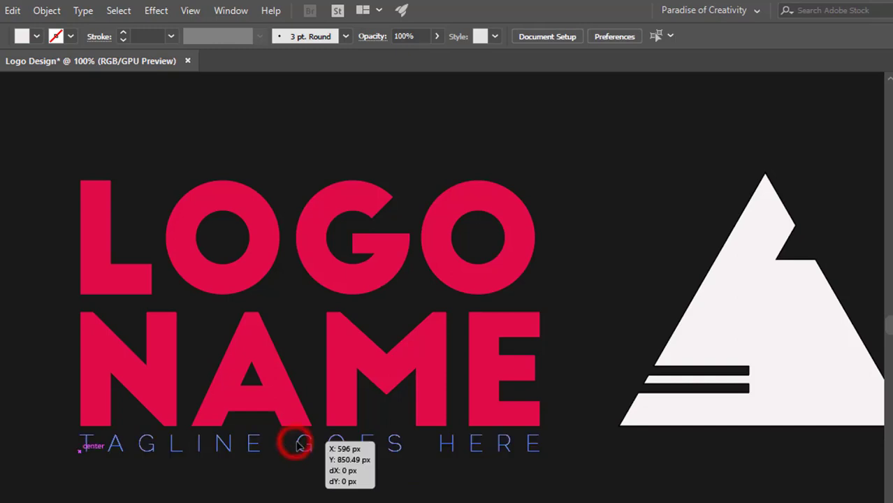
left_click(294, 490)
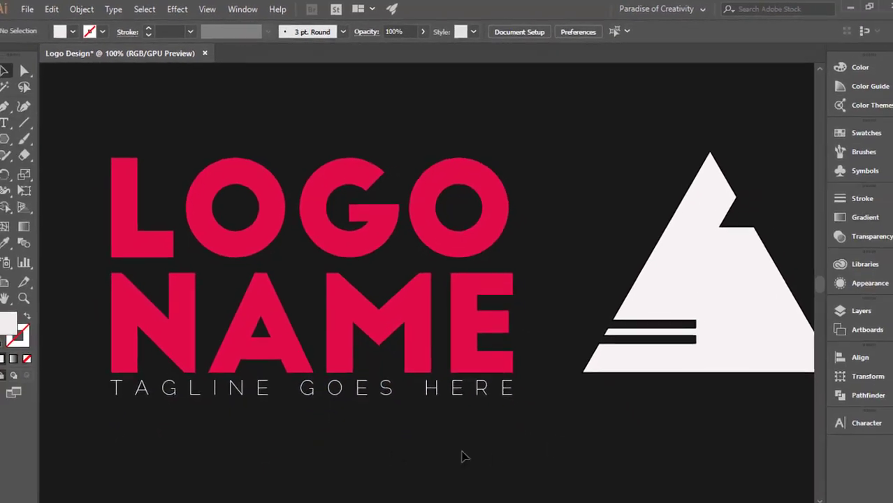
left_click_drag(538, 454, 366, 472)
left_click_drag(582, 306, 563, 325)
left_click_drag(657, 396, 633, 377)
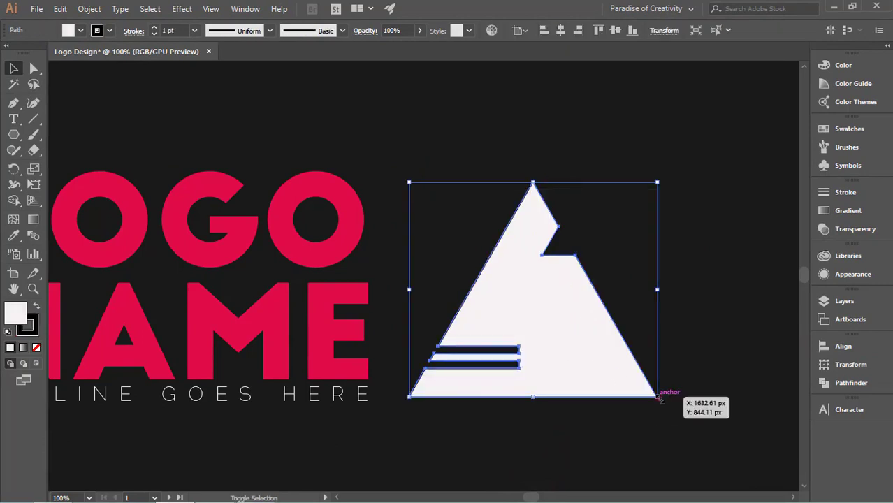
left_click_drag(585, 328, 582, 336)
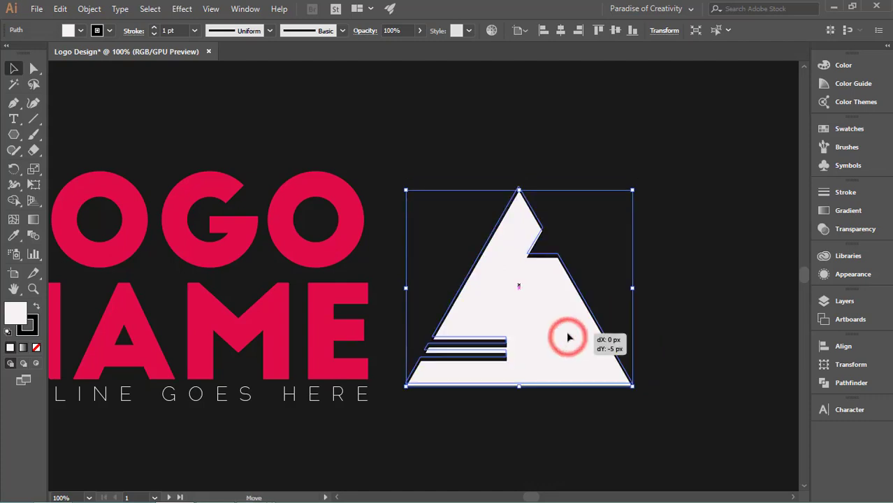
left_click_drag(568, 338, 575, 339)
left_click(538, 444)
Zoom out to the whole artboard and raise the triangle slightly to level it.
key("a")
key("ctrl+0")
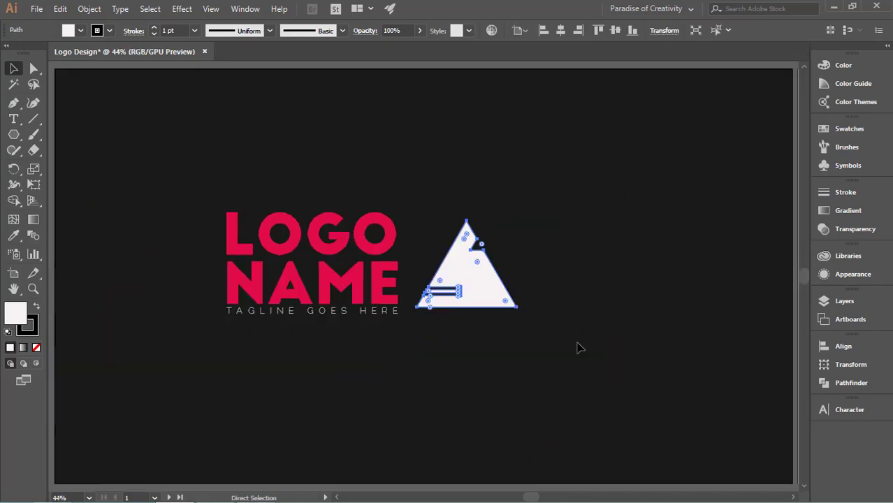
key("v")
left_click(520, 366)
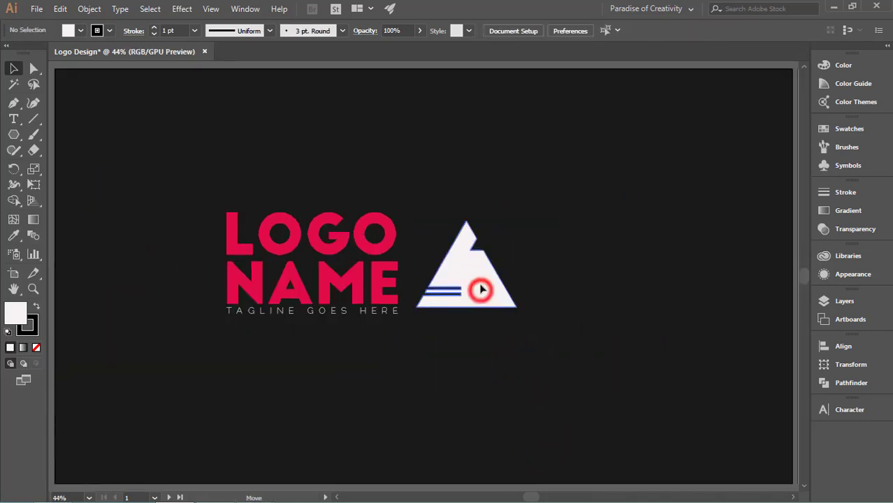
left_click(485, 343)
left_click_drag(481, 290, 484, 295)
left_click(434, 356)
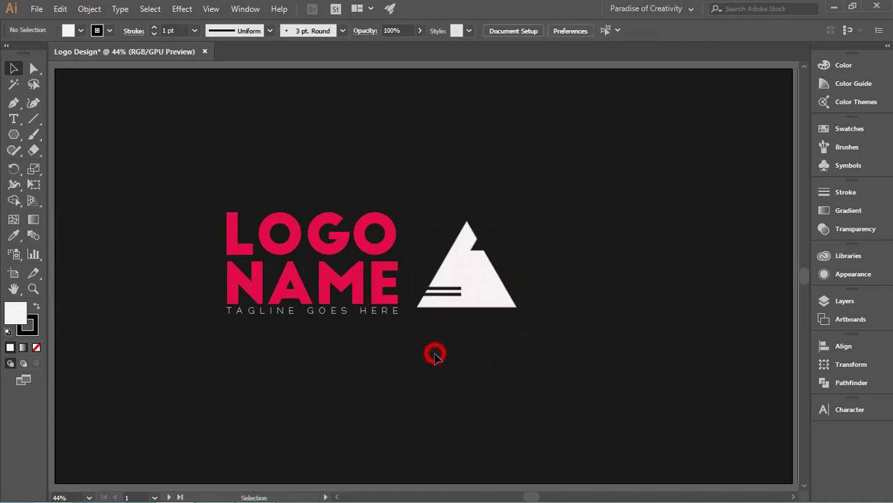
Group the wordmark, tagline and triangle, then centre the group horizontally and vertically.
left_click_drag(202, 203, 675, 387)
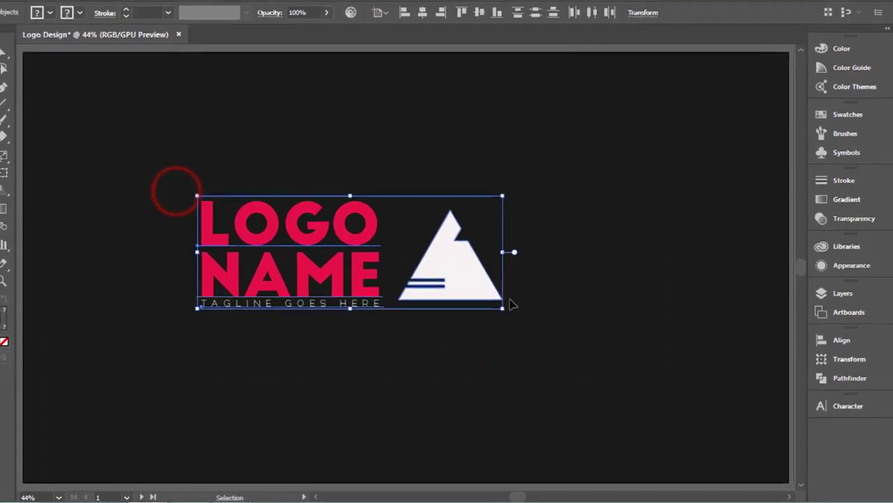
right_click(485, 281)
left_click(442, 322)
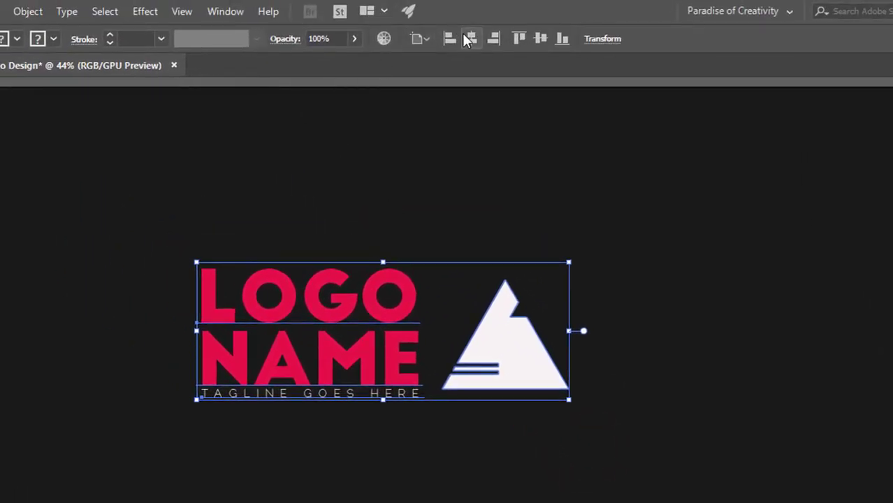
left_click(467, 38)
left_click(540, 39)
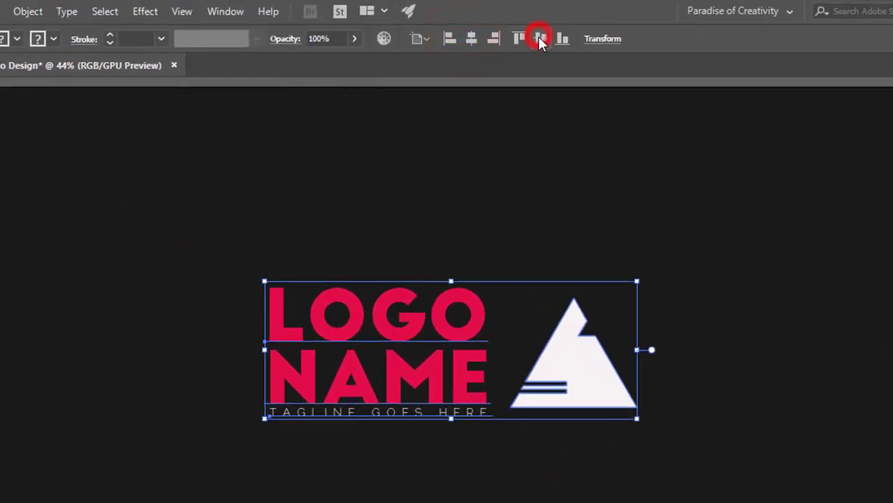
left_click(392, 171)
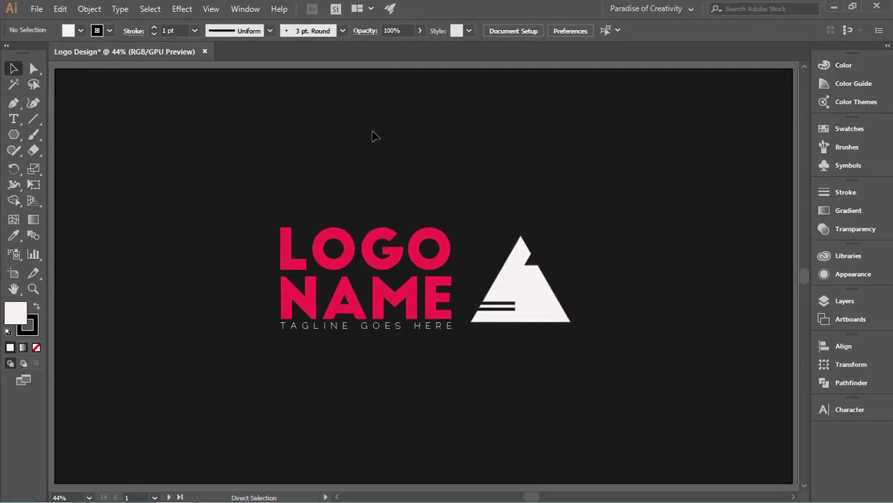
Zoom out and Alt-drag a copy of the logo group onto the second artboard.
key("ctrl+minus")
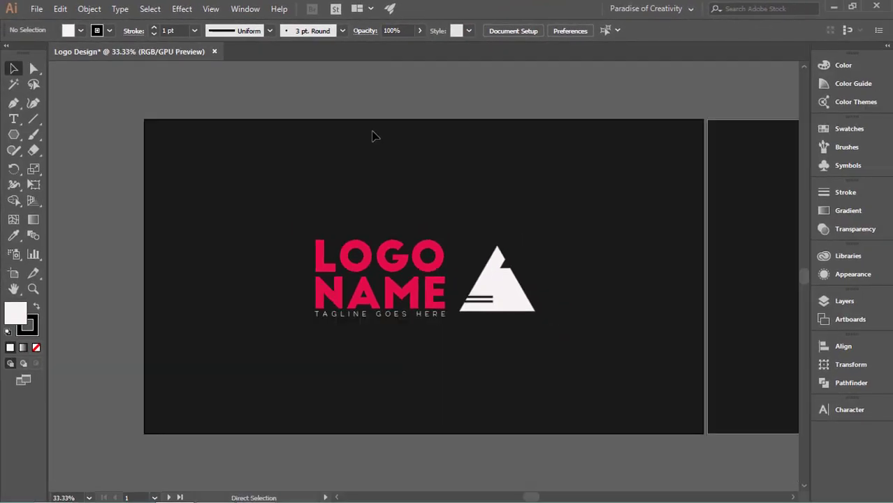
key("ctrl+minus")
key("ctrl+minus")
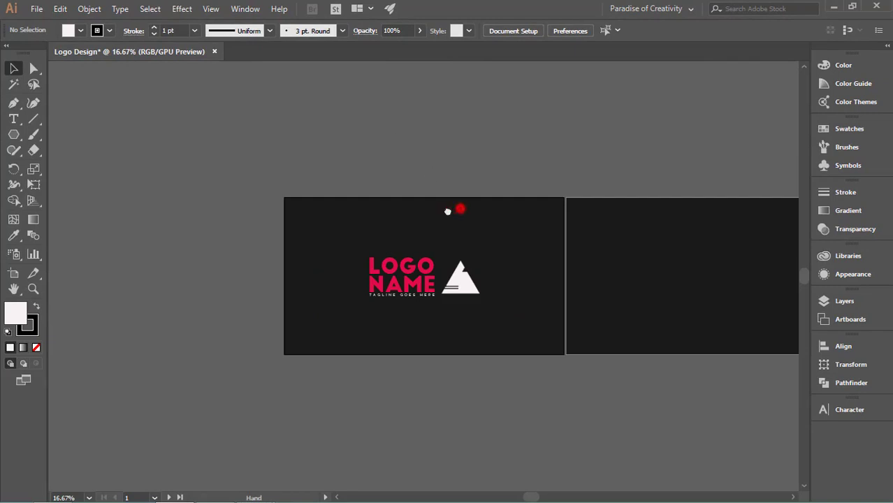
left_click_drag(448, 211, 341, 201)
left_click_drag(213, 236, 375, 339)
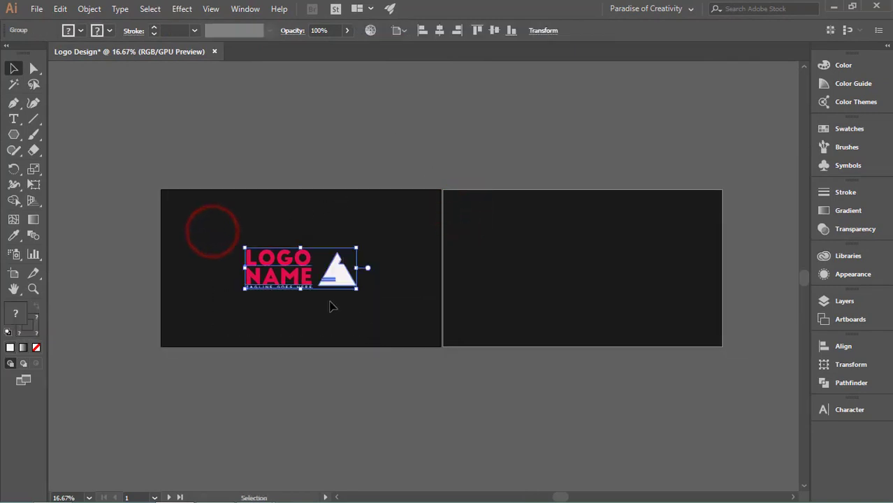
left_click_drag(318, 268, 612, 262)
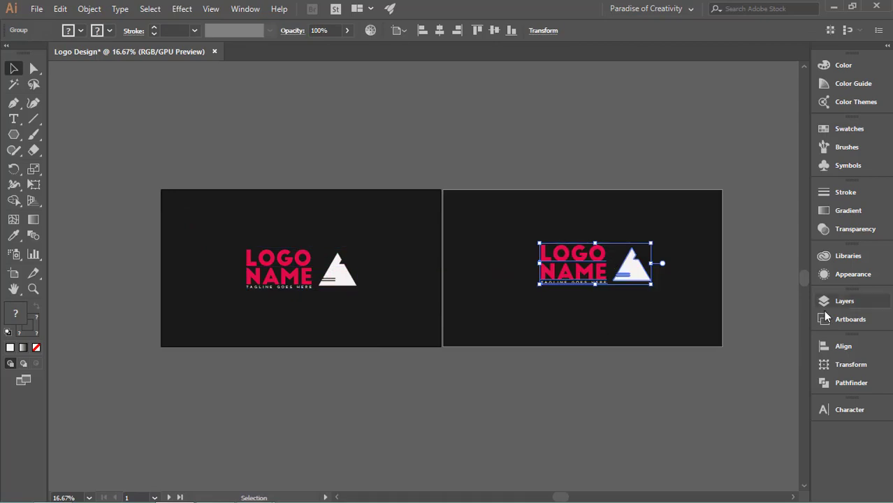
Fit the Logo 2 artboard in view and centre the copied logo on it.
left_click(843, 318)
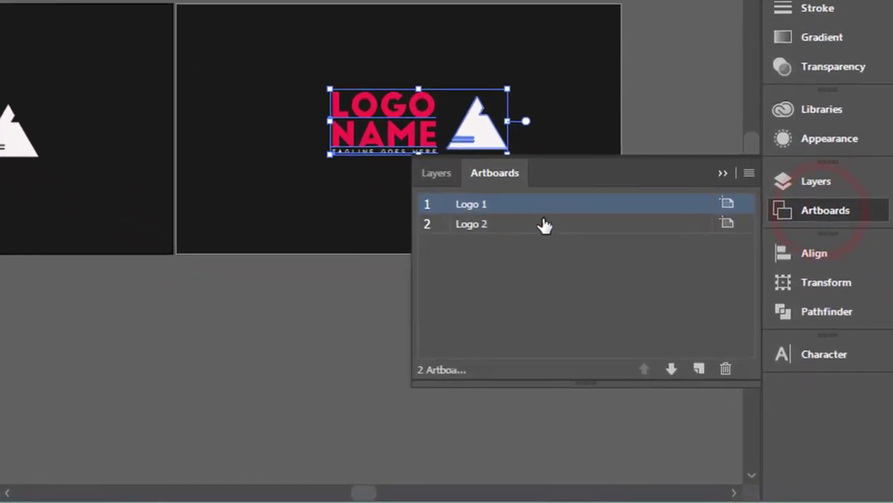
left_click(674, 329)
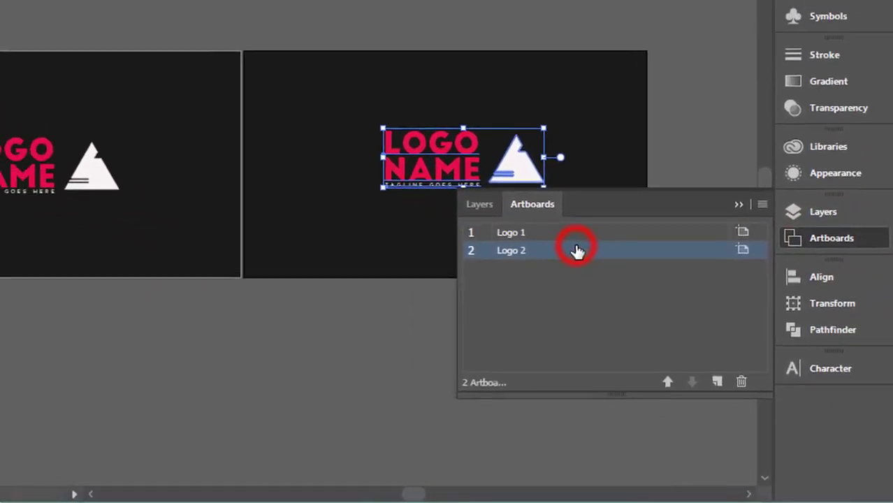
double_click(577, 252)
left_click(787, 296)
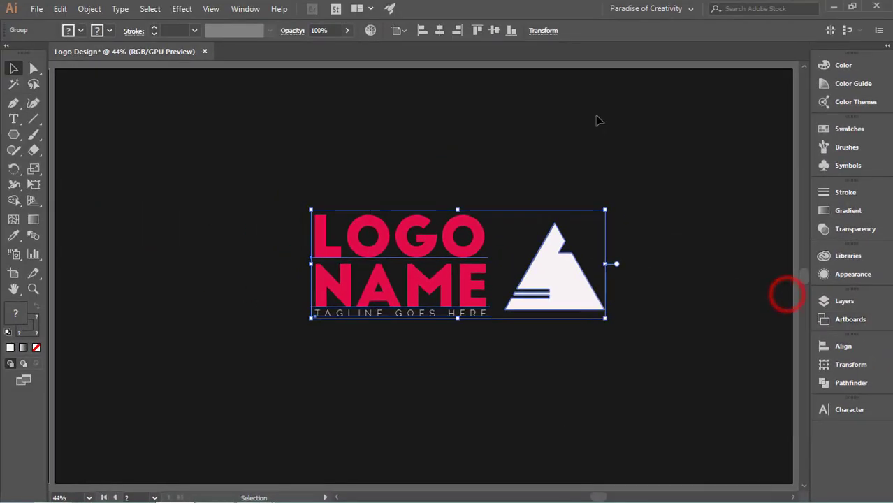
left_click(439, 30)
left_click(494, 31)
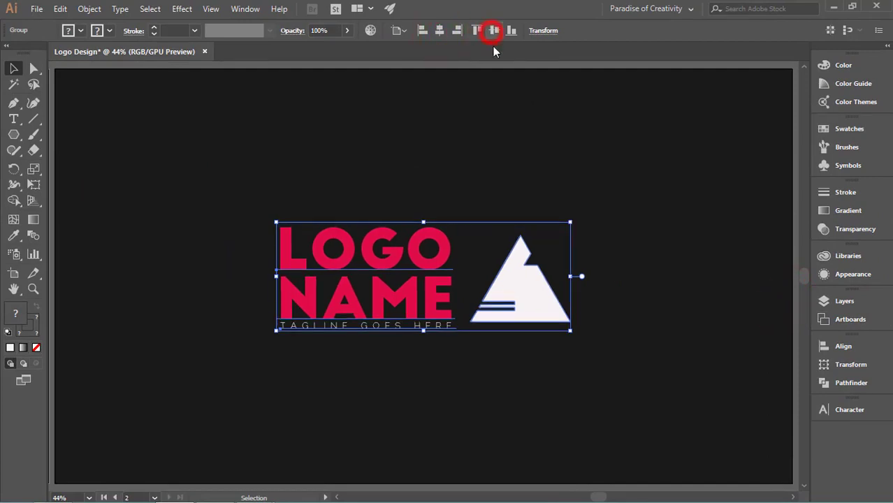
key("a")
key("v")
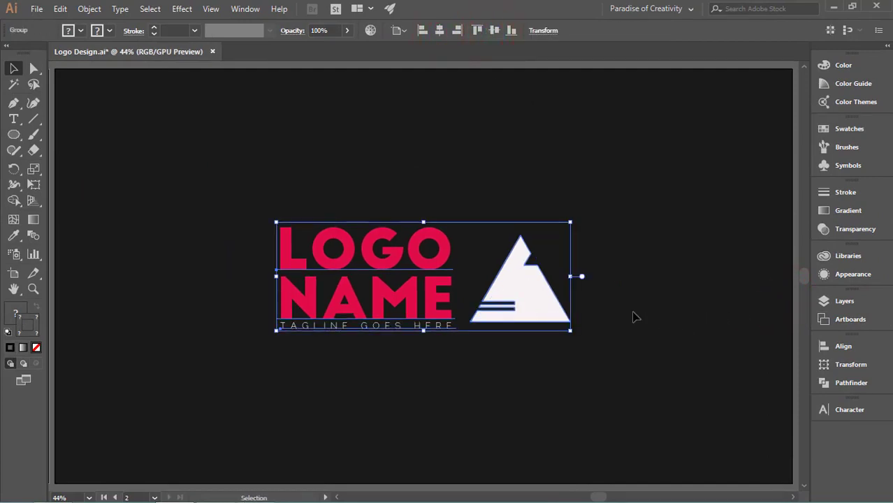
right_click(512, 287)
Ungroup the copied logo and delete its white triangle.
left_click(450, 391)
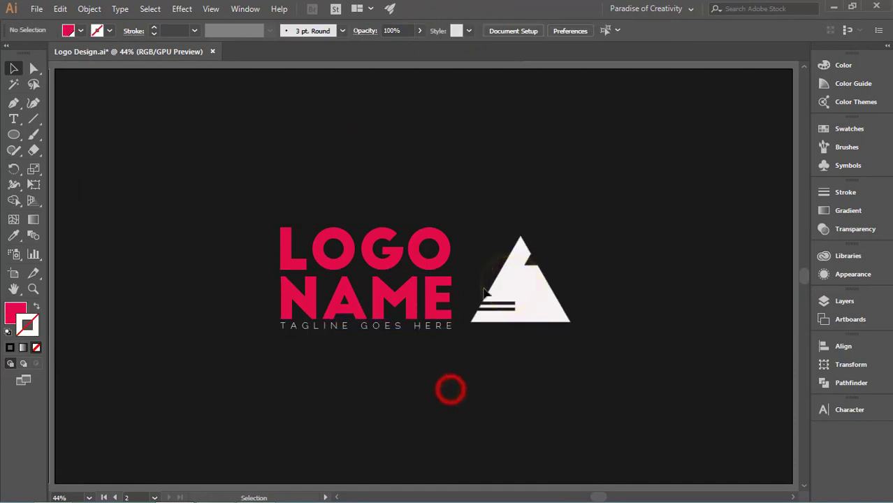
left_click(555, 297)
right_click(533, 318)
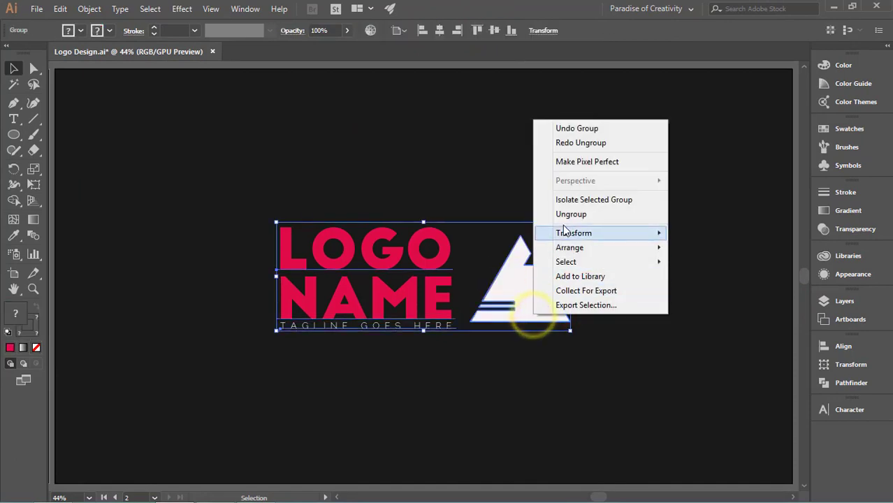
left_click(566, 214)
left_click(660, 299)
left_click(527, 301)
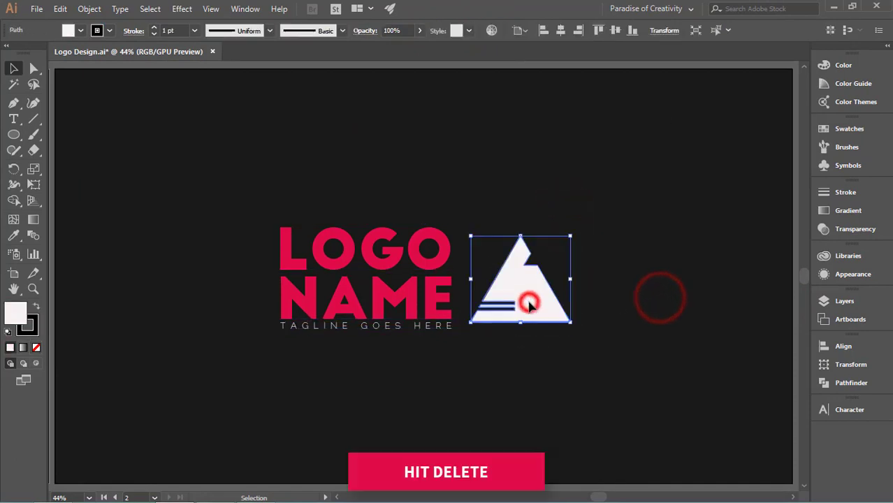
key("Delete")
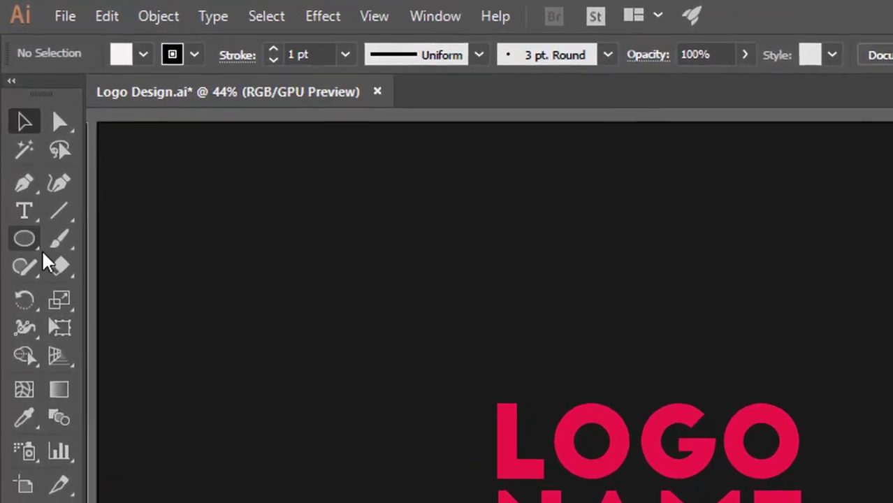
Draw a circle in the triangle's place with a linear gradient starting in crimson.
left_click(21, 250)
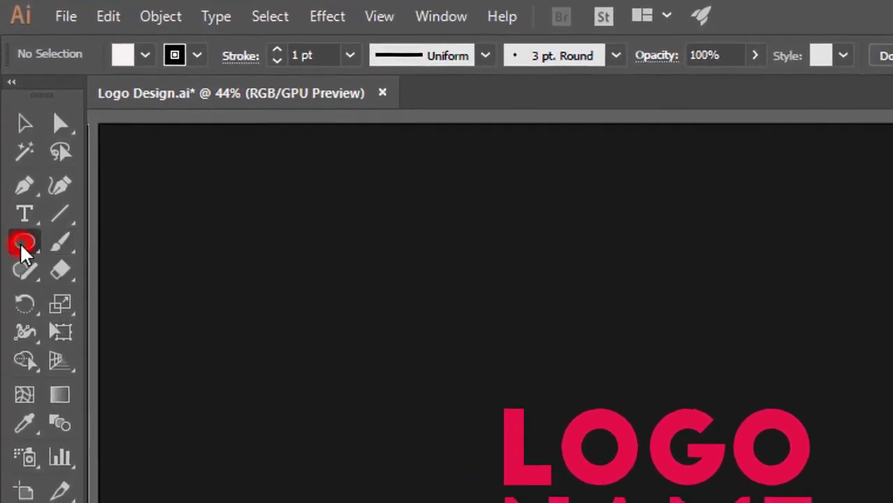
mouse_move(588, 260)
left_mouse_down()
mouse_move(716, 377)
mouse_move(789, 414)
left_mouse_up()
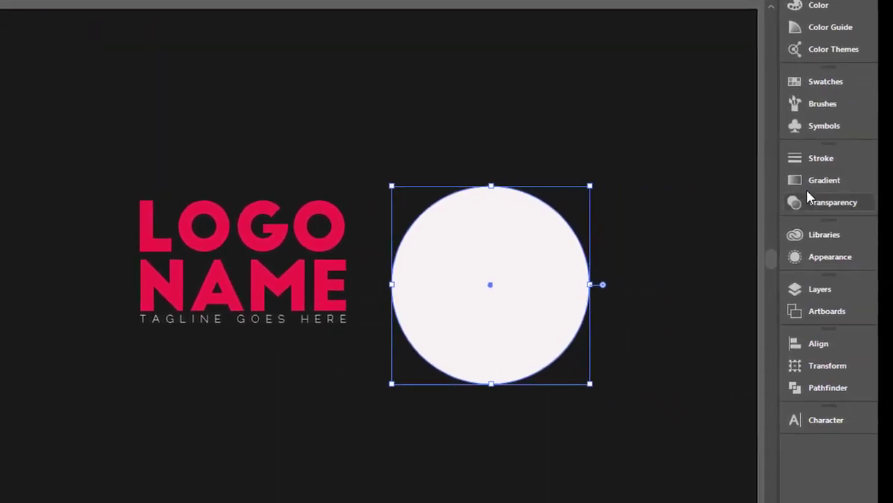
left_click(804, 156)
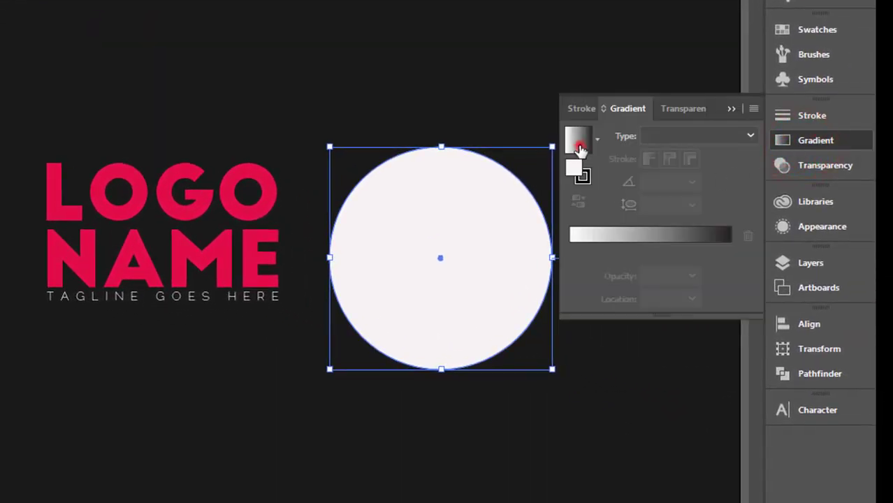
left_click(577, 144)
double_click(569, 249)
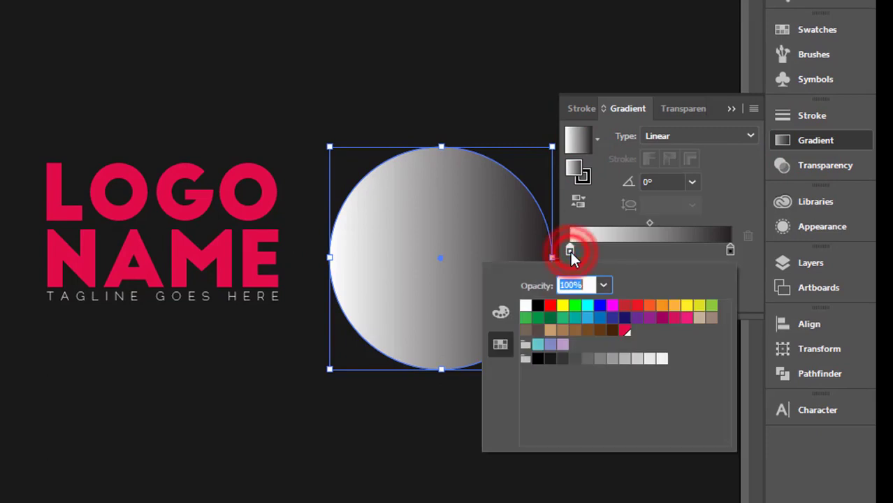
left_click(625, 330)
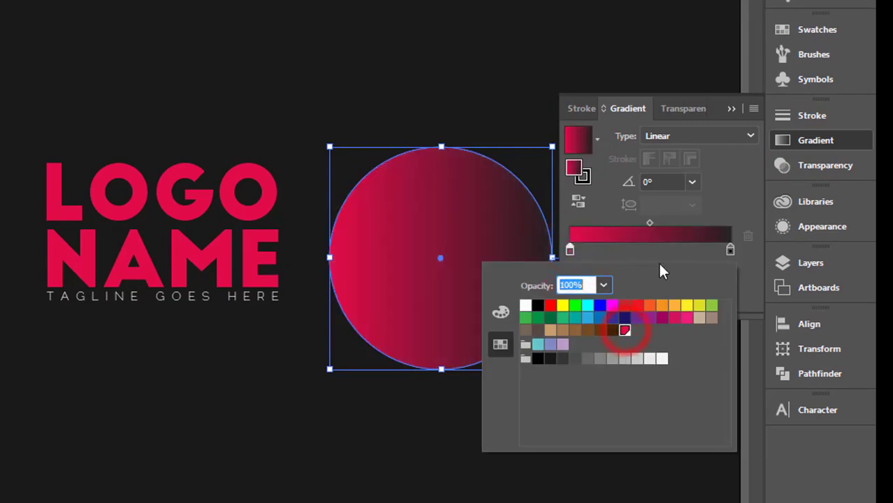
left_click(730, 111)
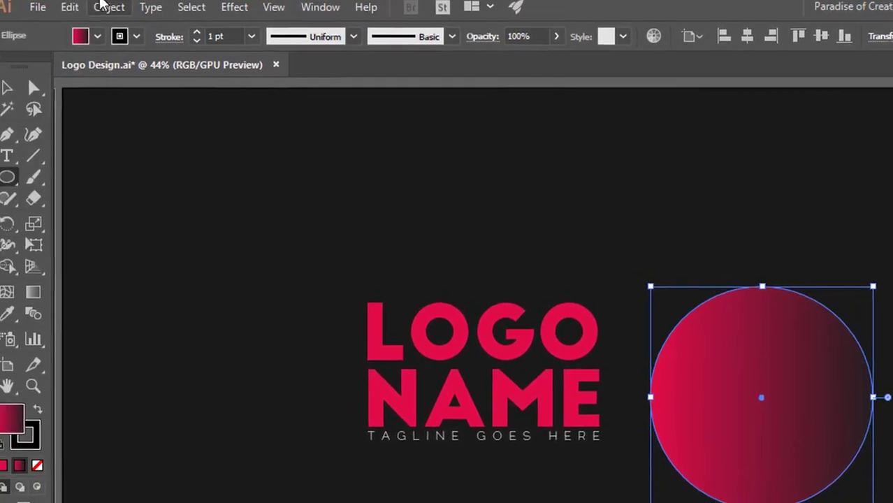
Copy the gradient circle, paste it in place, and shrink the copy around its centre.
left_click(83, 11)
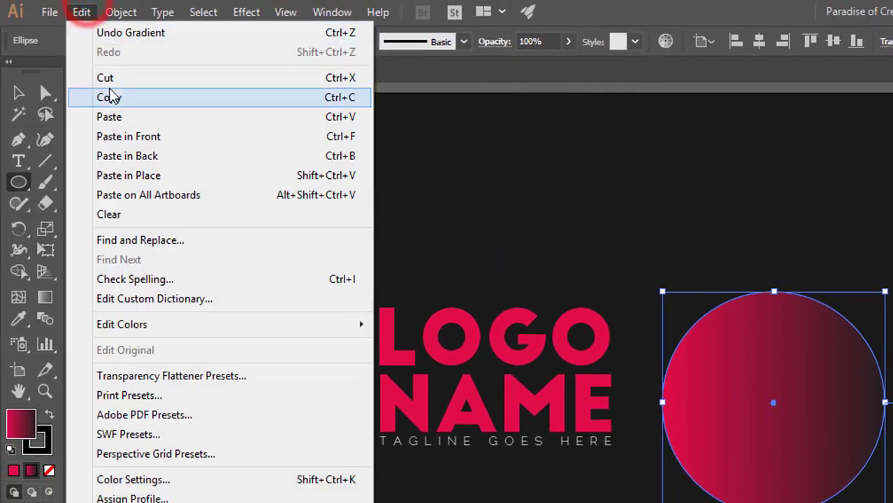
left_click(111, 96)
left_click(80, 13)
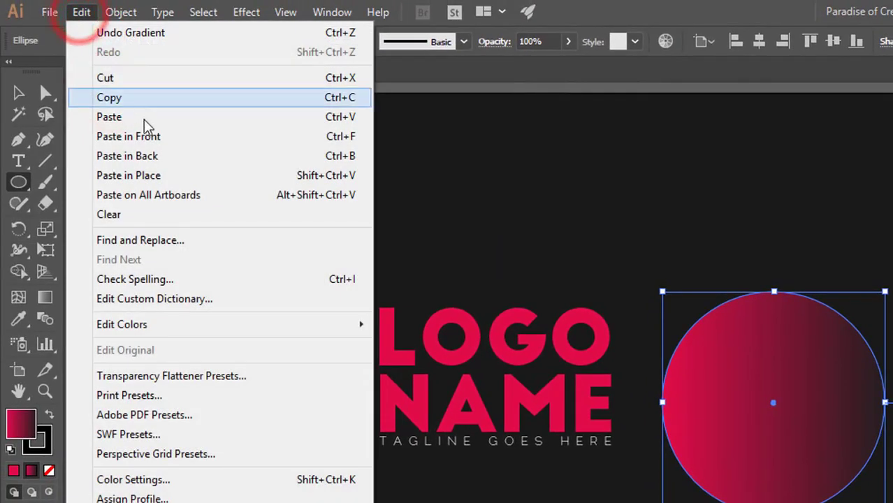
left_click(175, 175)
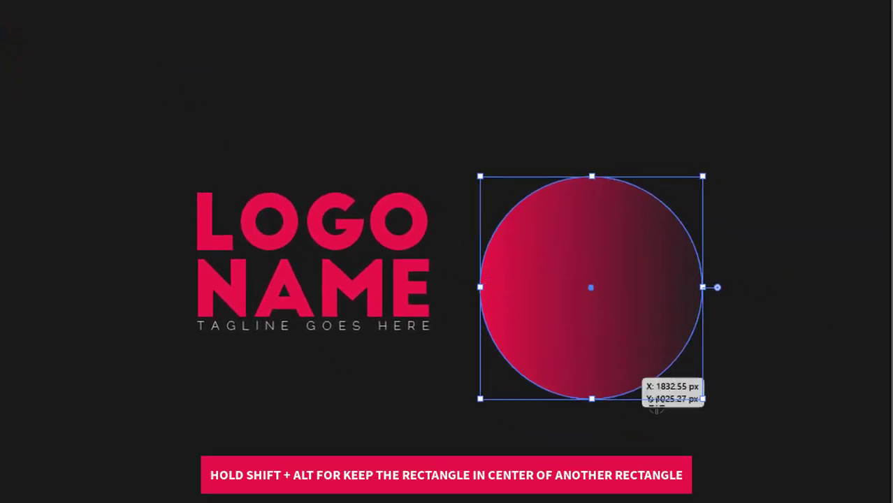
left_click_drag(702, 398, 666, 351)
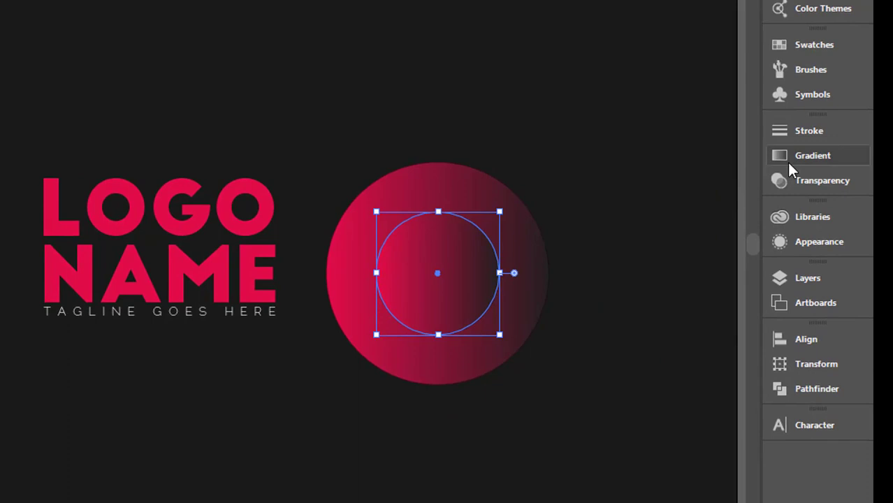
Reverse the inner circle's gradient and set both circles' stroke to None.
left_click(789, 166)
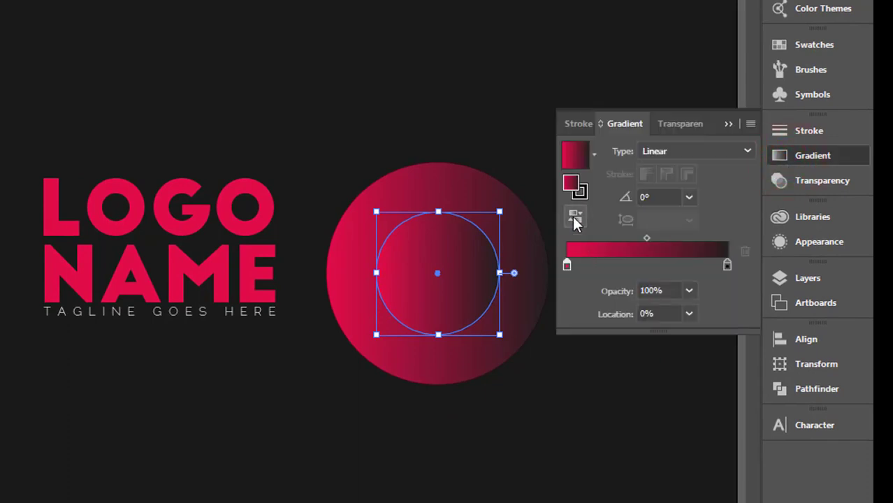
left_click(574, 218)
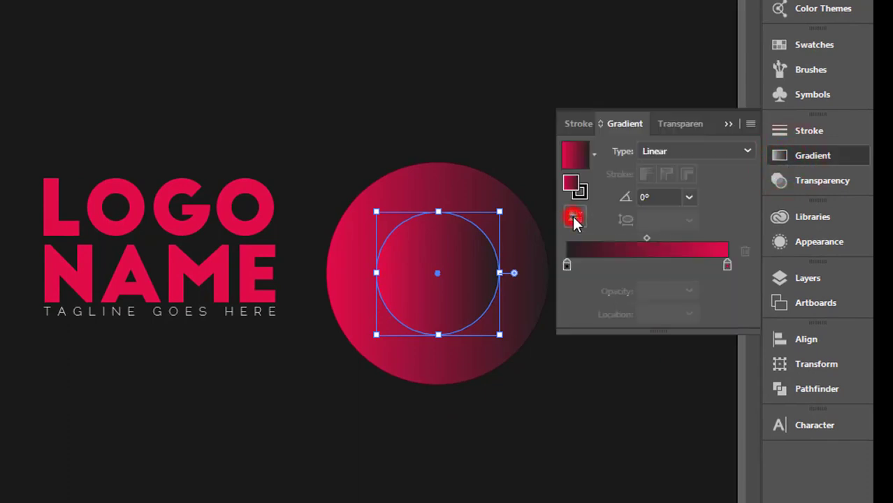
left_click(726, 125)
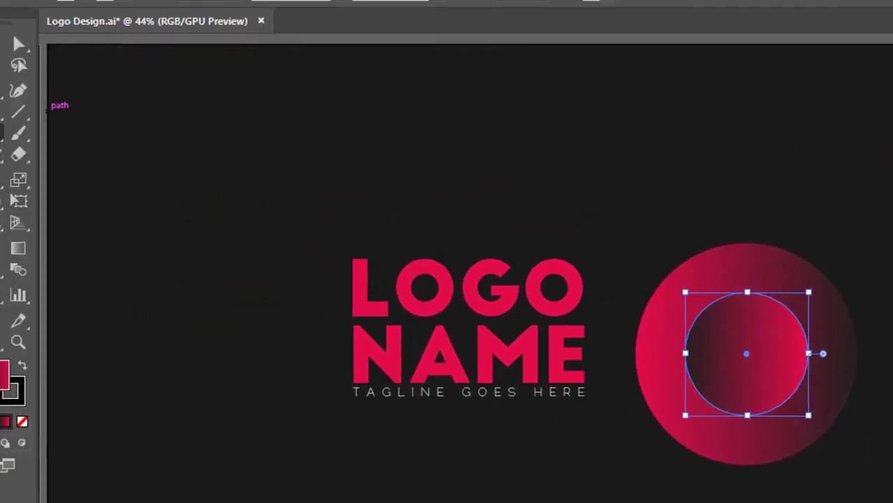
left_click(19, 53)
left_click(682, 173)
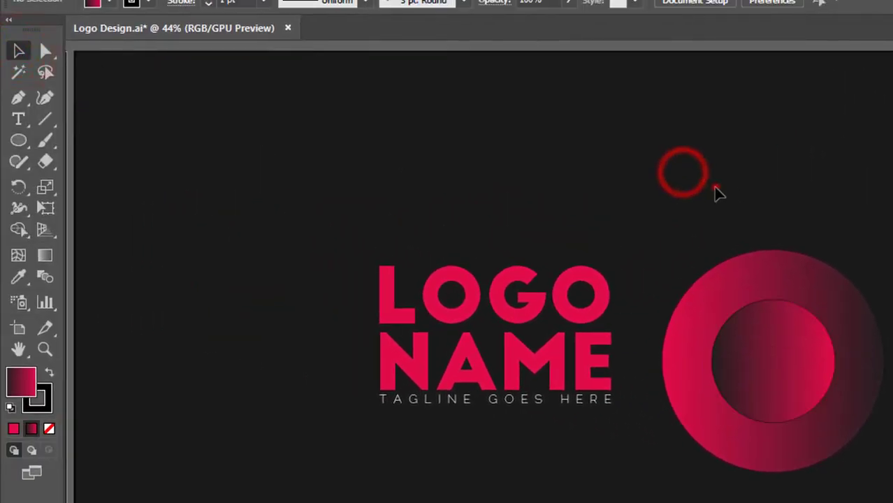
left_click_drag(714, 187, 866, 397)
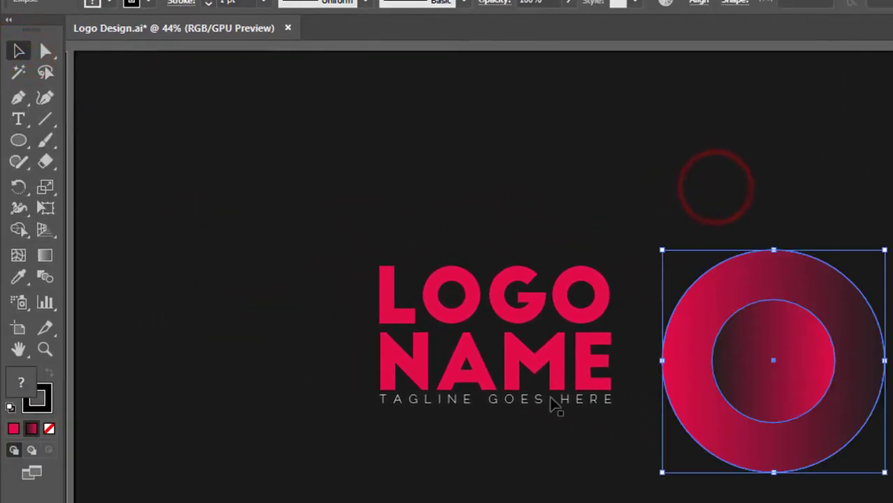
left_click(39, 402)
left_click(48, 428)
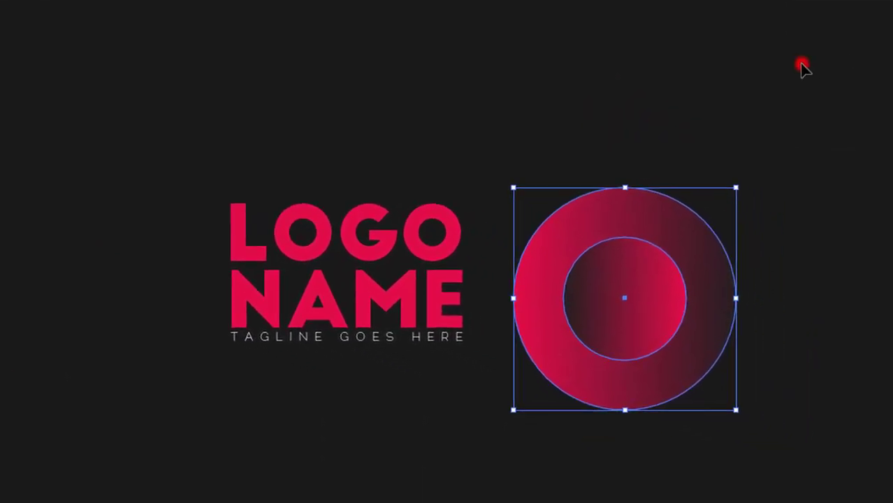
left_click(802, 64)
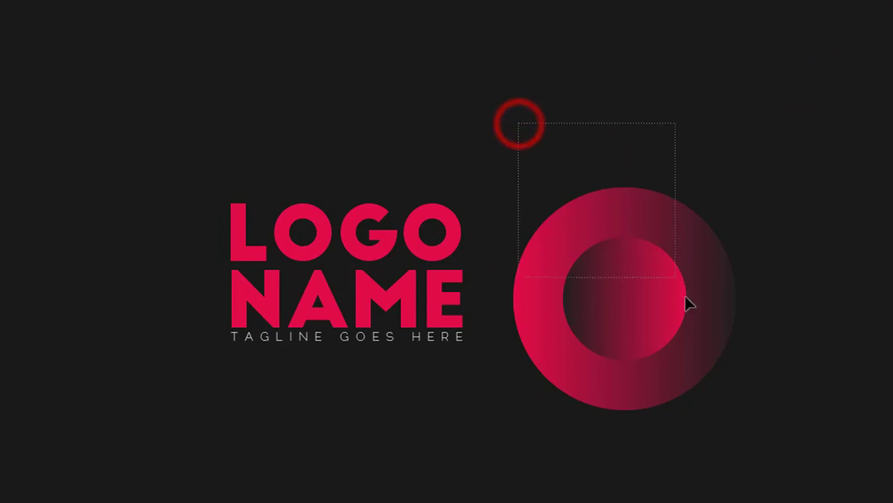
Try moving the outer circle left toward the text, then undo that move.
mouse_move(518, 125)
left_mouse_down()
mouse_move(692, 311)
mouse_move(645, 269)
left_mouse_up()
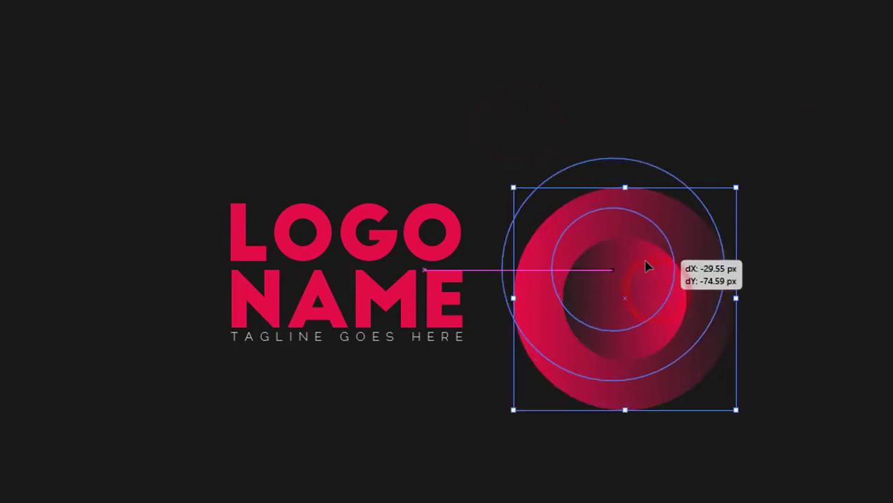
left_click(821, 270)
left_click(839, 273)
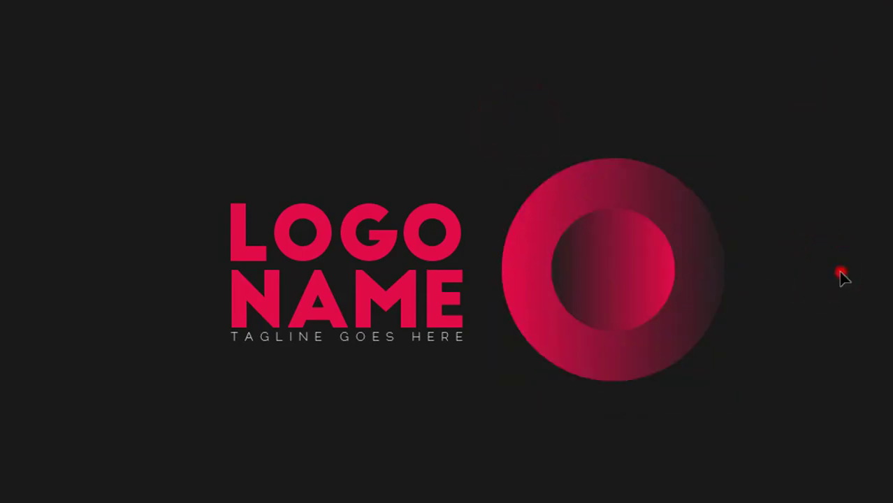
left_click_drag(723, 272, 699, 273)
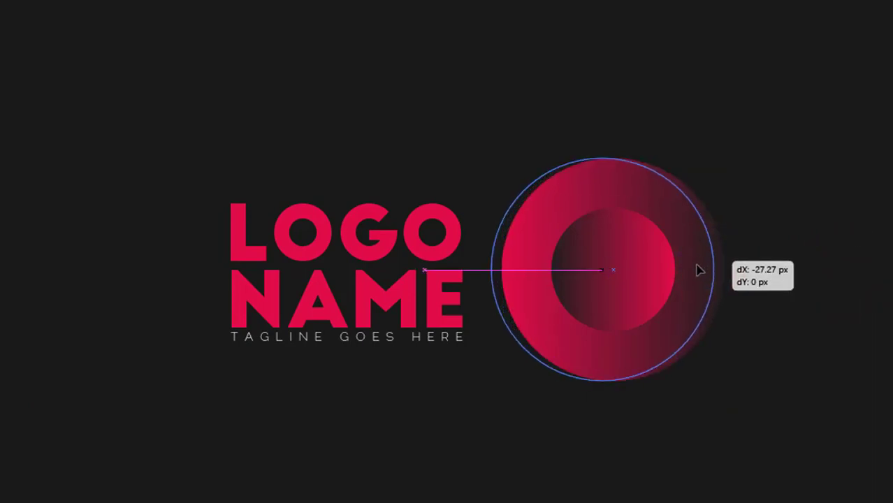
left_click_drag(699, 272, 698, 270)
left_click(798, 266)
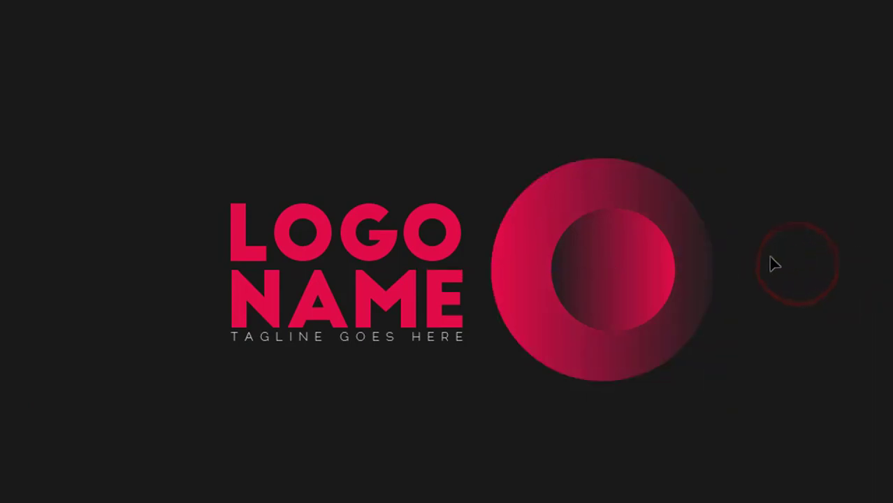
key("ctrl+z")
Move both ring circles left and up beside LOGO NAME, then nudge slightly right.
left_click(817, 235)
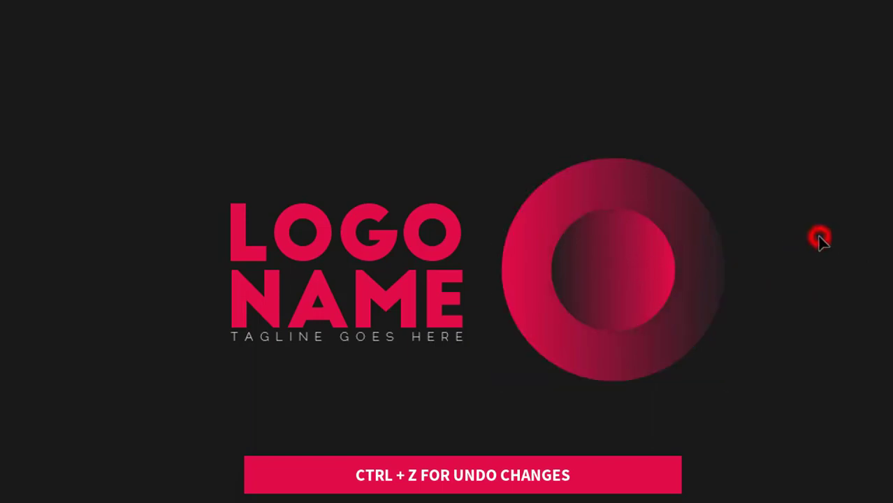
left_click_drag(565, 120, 713, 321)
left_click_drag(710, 279, 693, 279)
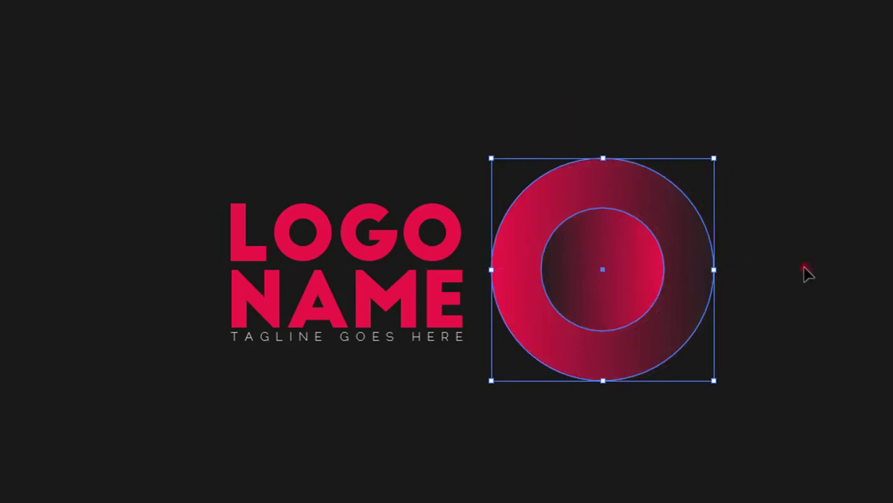
left_click(804, 267)
left_click_drag(522, 124, 582, 236)
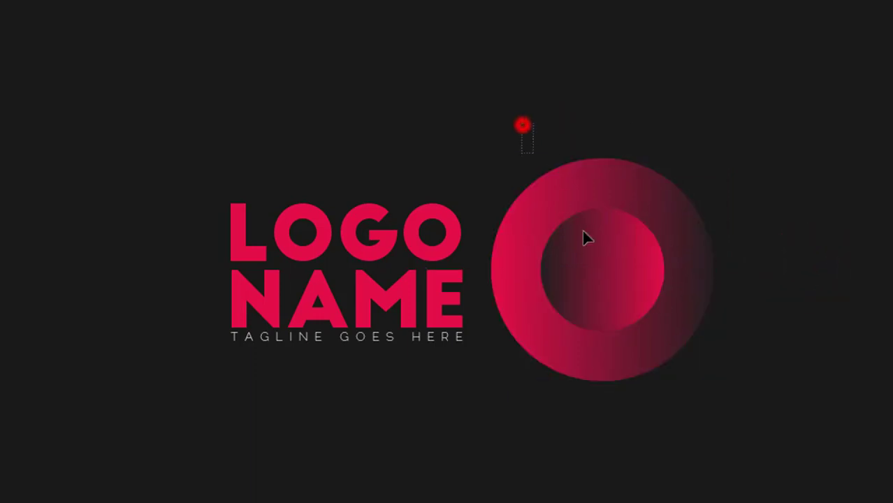
left_click_drag(683, 272, 689, 271)
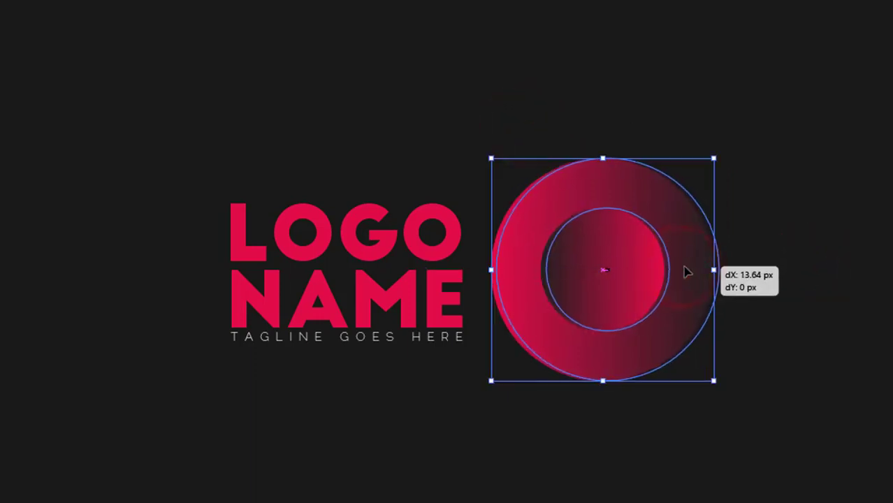
left_click(794, 270)
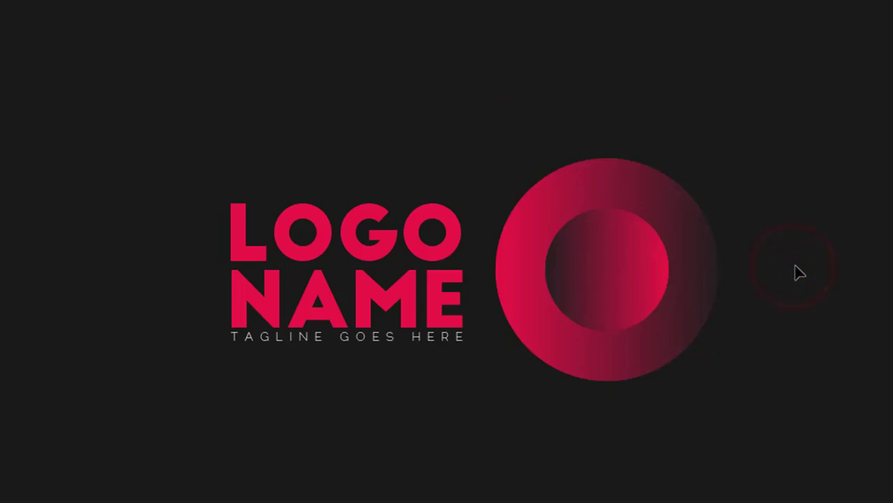
Convert the LOGO NAME text to outlines and eyedropper the ring's pink gradient onto it.
left_click(363, 225)
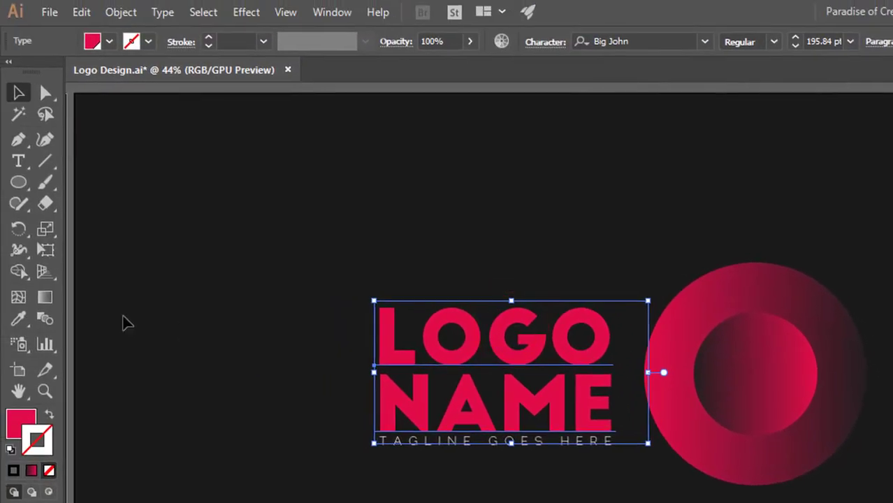
left_click(121, 14)
mouse_move(162, 12)
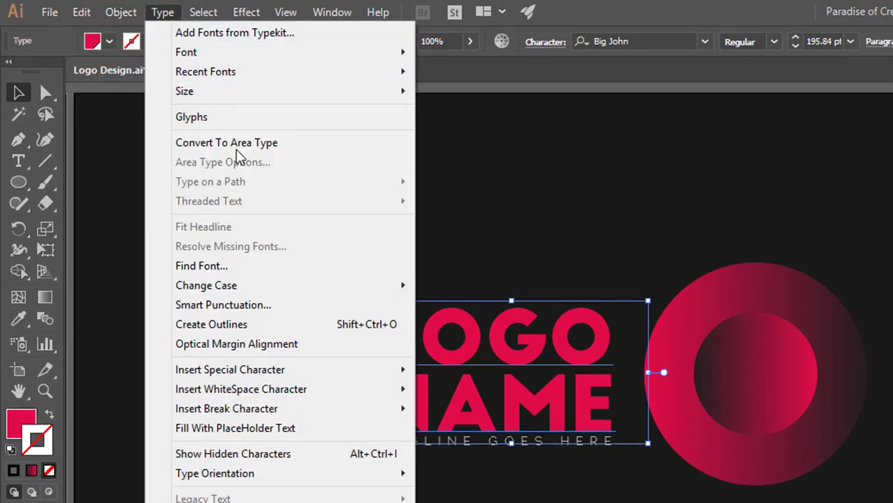
left_click(235, 324)
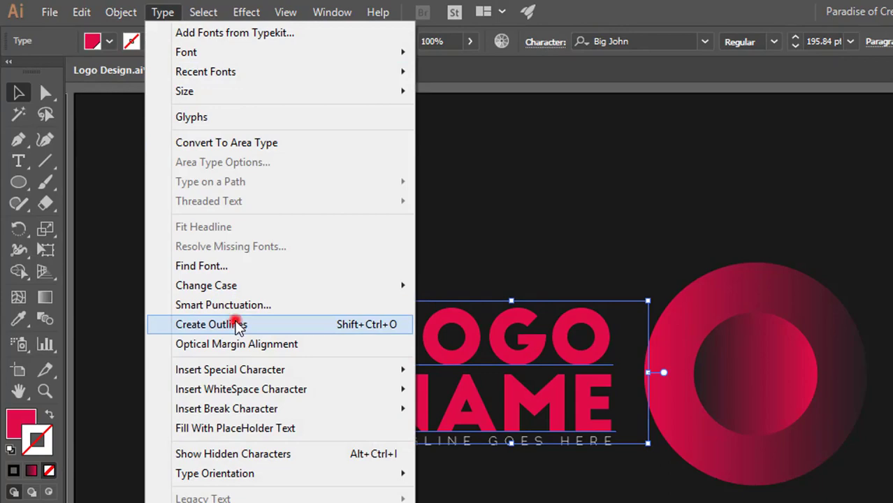
left_click(18, 318)
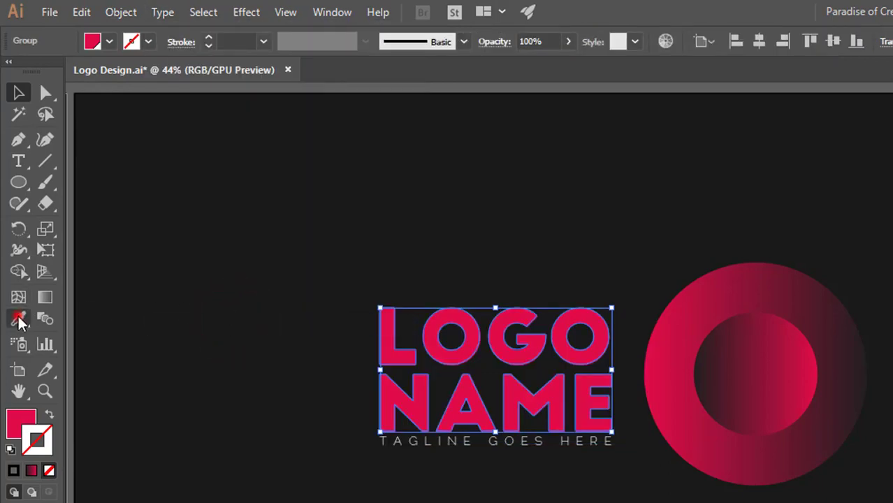
left_click(694, 295)
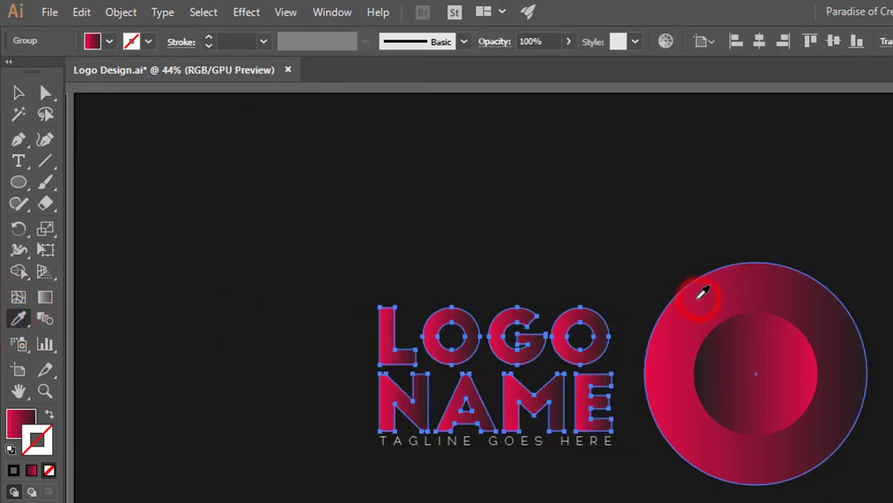
Group the lettering with the ring and centre the group horizontally and vertically on Logo 2.
key("v")
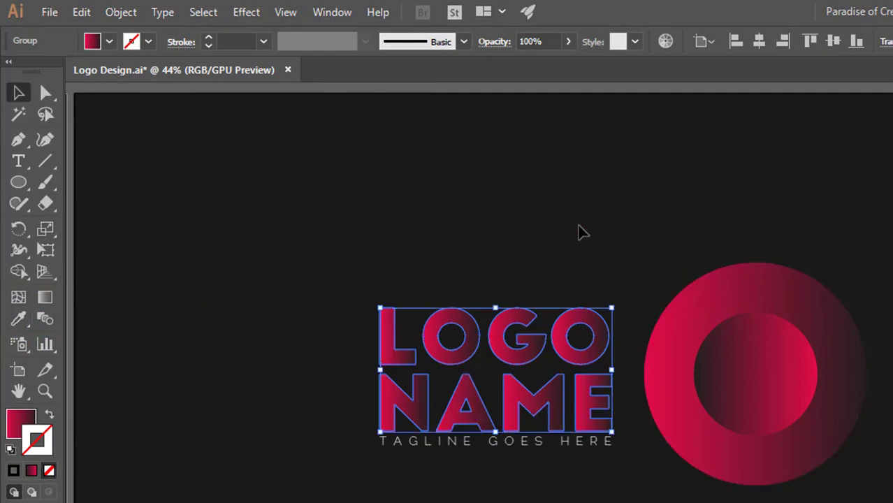
left_click(578, 231)
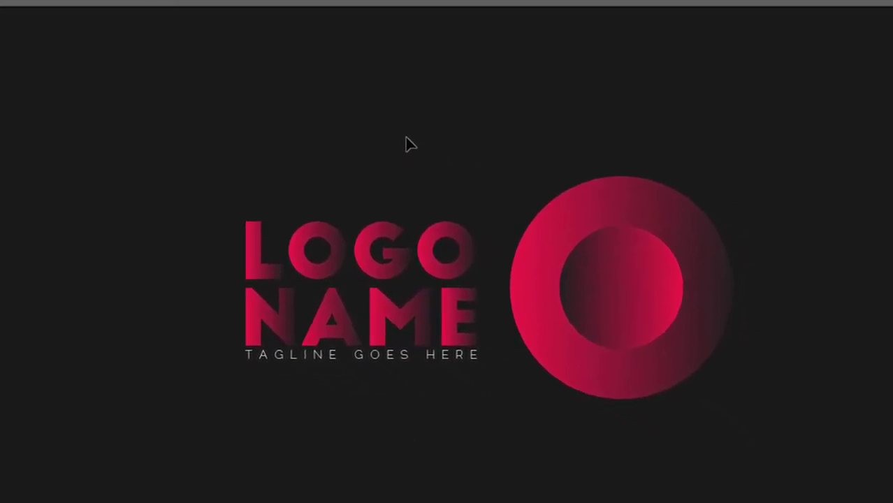
left_click_drag(226, 165, 807, 466)
right_click(719, 346)
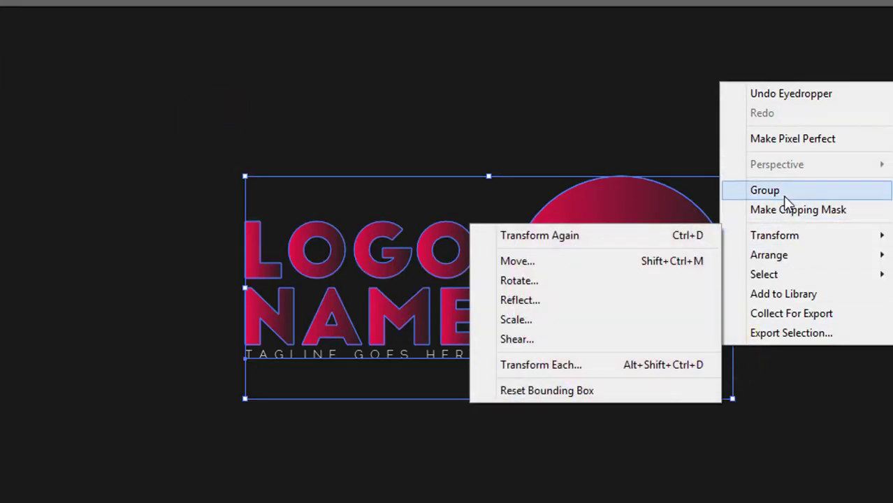
left_click(783, 194)
left_click(457, 45)
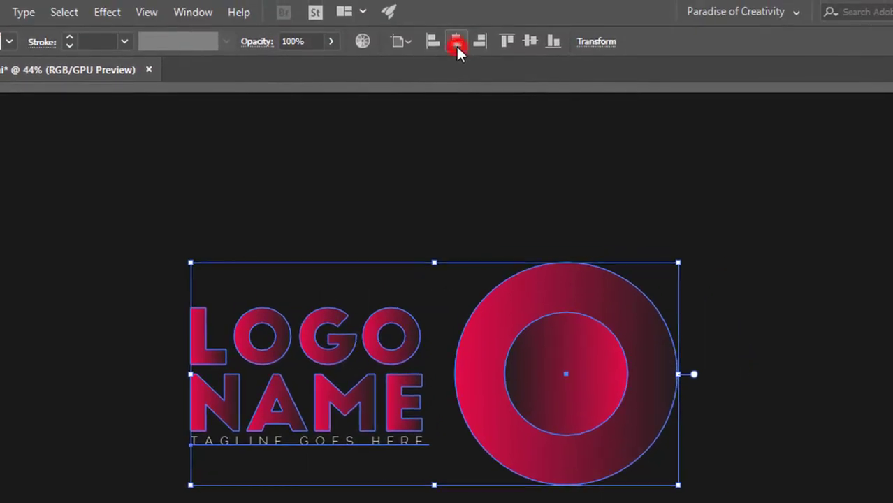
left_click(529, 42)
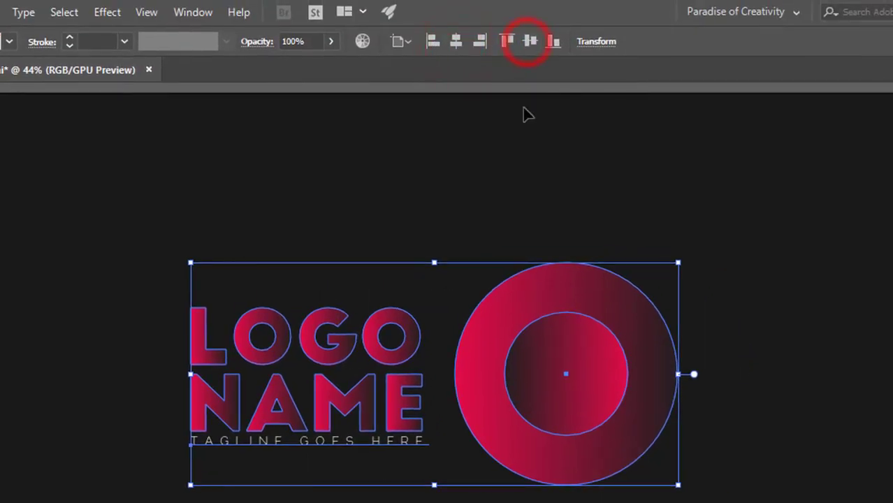
left_click(535, 154)
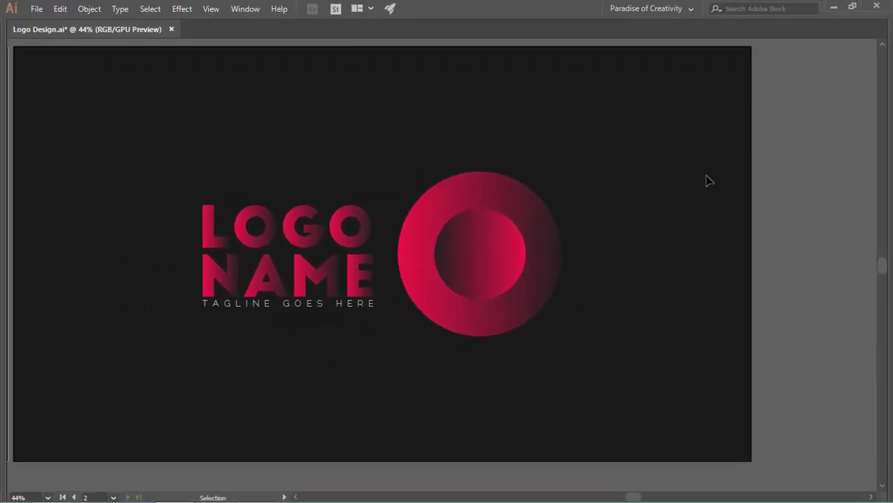
Restore the panels, frame both artboards, and open Export for Screens for Logo 1 and Logo 2.
key("Tab")
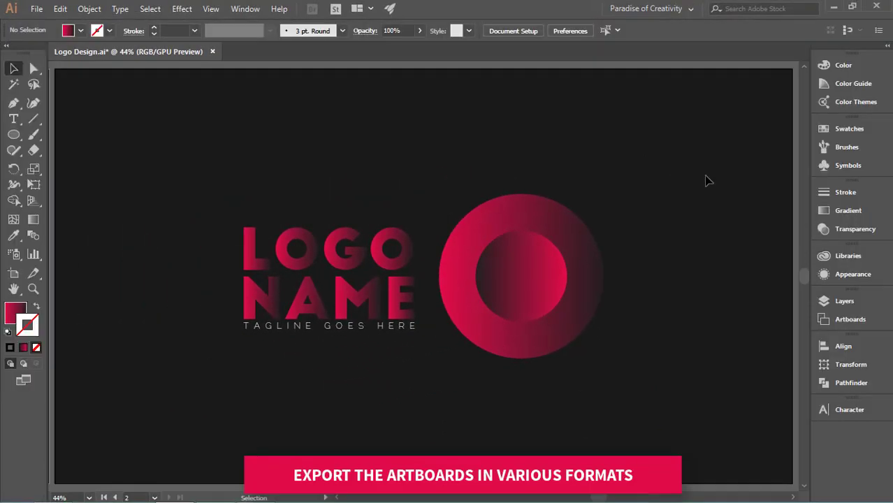
key("ctrl+minus")
key("ctrl+minus")
key("ctrl+minus")
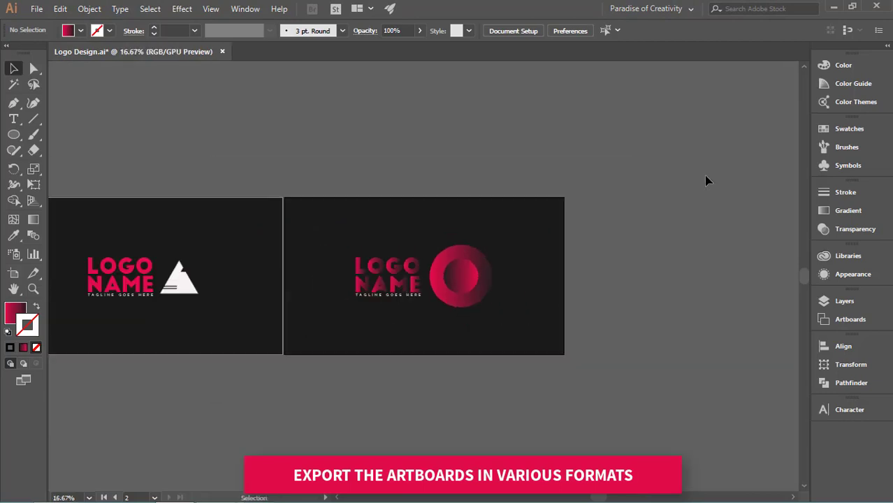
left_click_drag(295, 234, 386, 273)
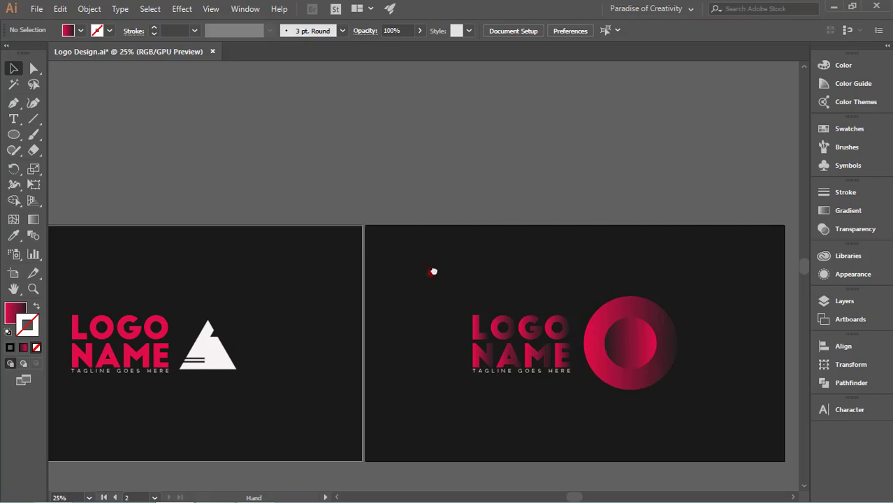
left_click_drag(433, 271, 459, 261)
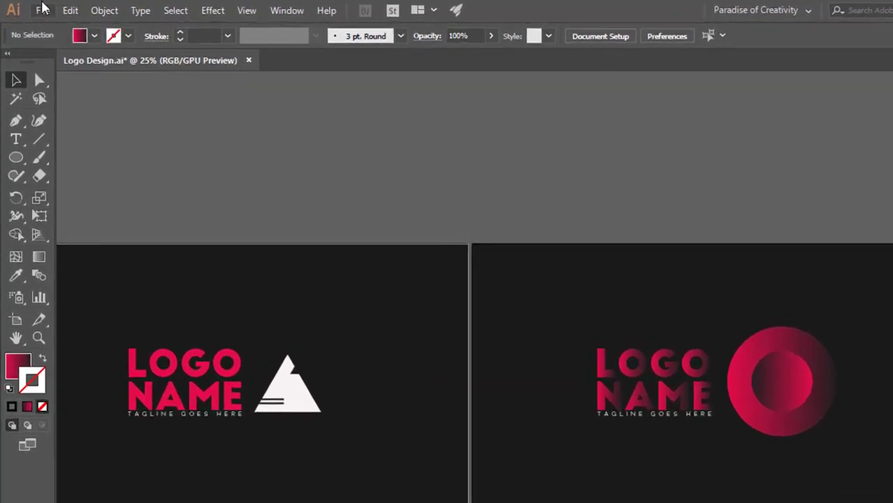
left_click(37, 8)
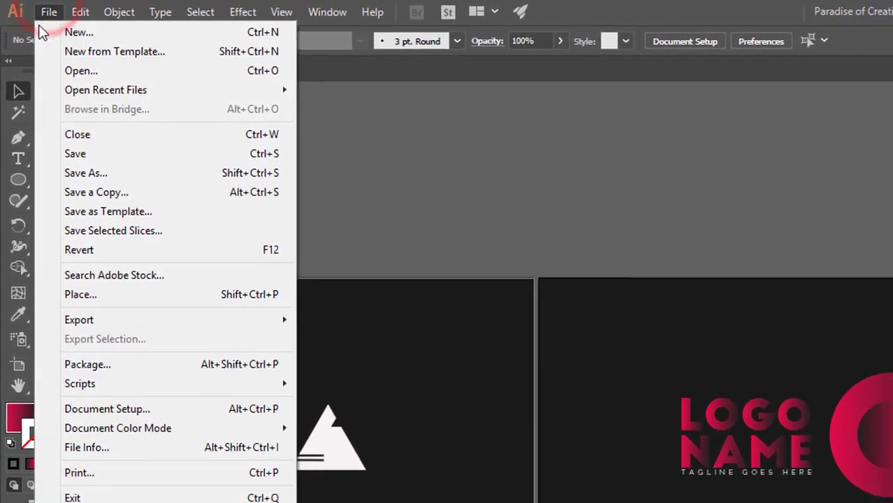
mouse_move(126, 239)
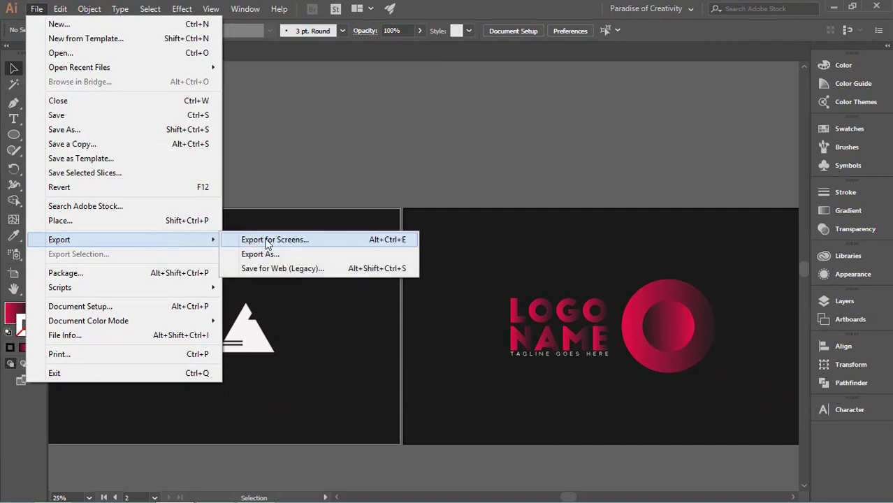
left_click(262, 239)
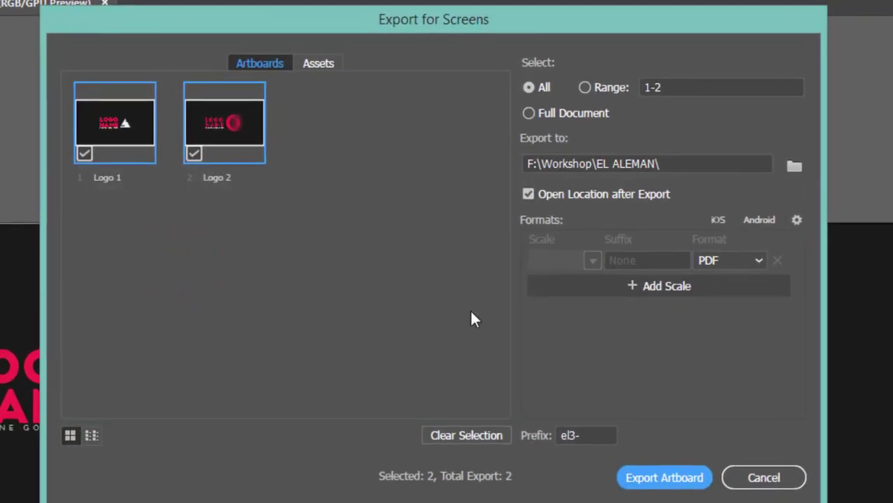
Set the export prefix to logo-design- and the export path to F:\Workshop\.
left_click(592, 434)
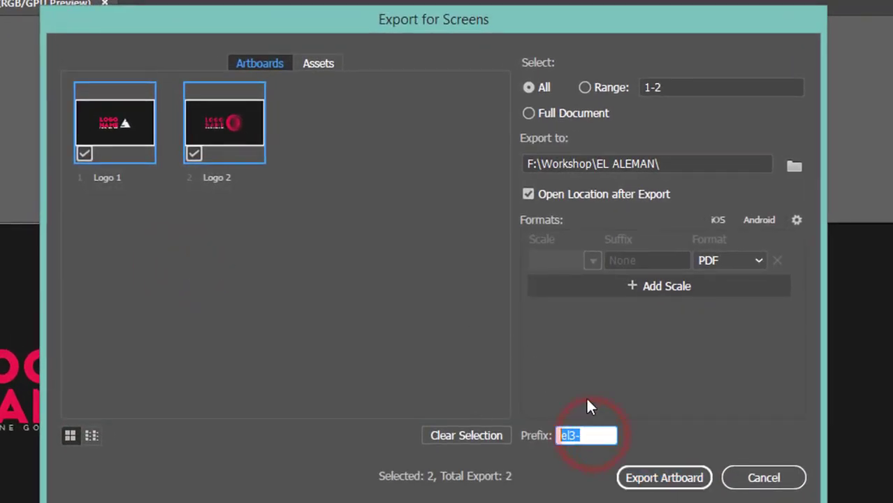
type("logo")
type("-")
type("design")
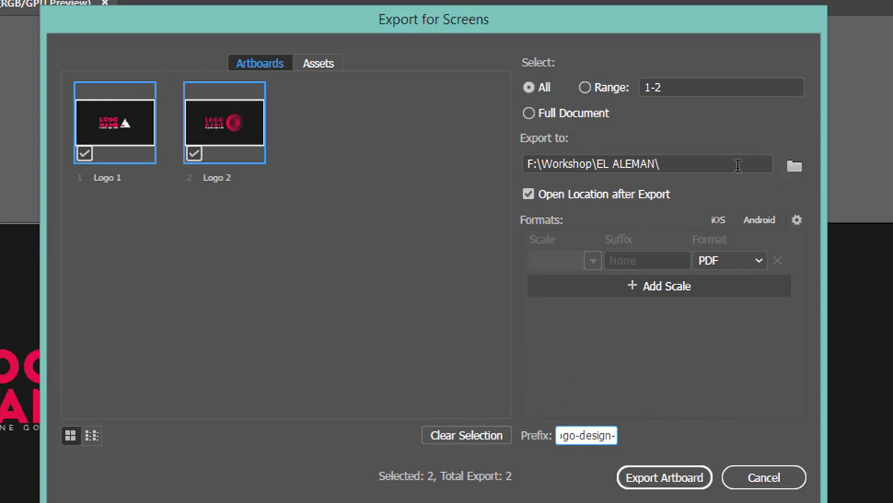
left_click_drag(594, 163, 694, 165)
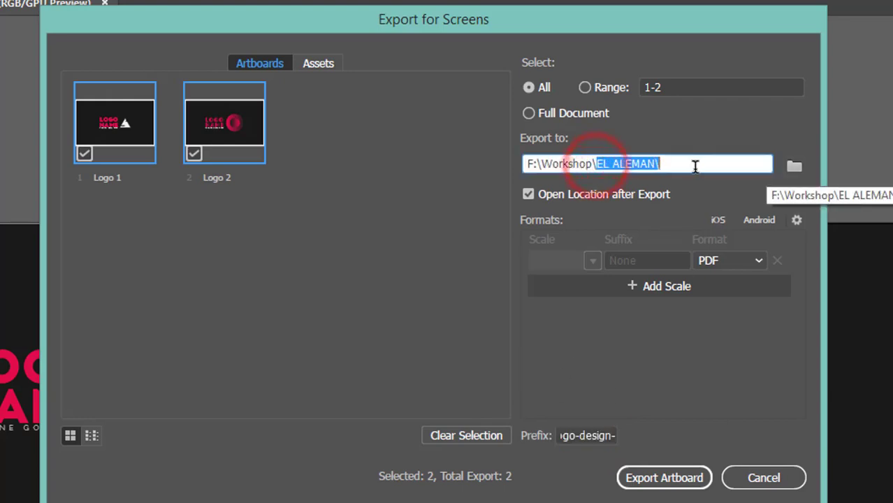
key("BackSpace")
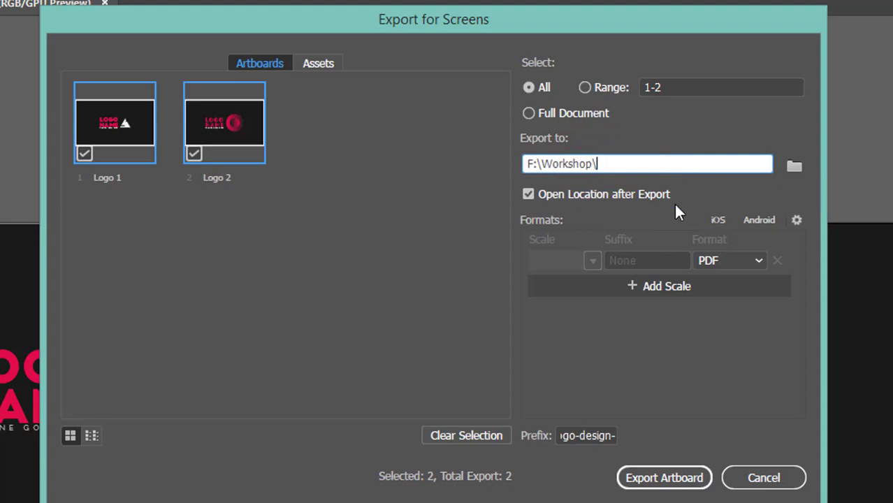
Add 2x PNG and SVG formats alongside PDF and export both artboards.
left_click(677, 286)
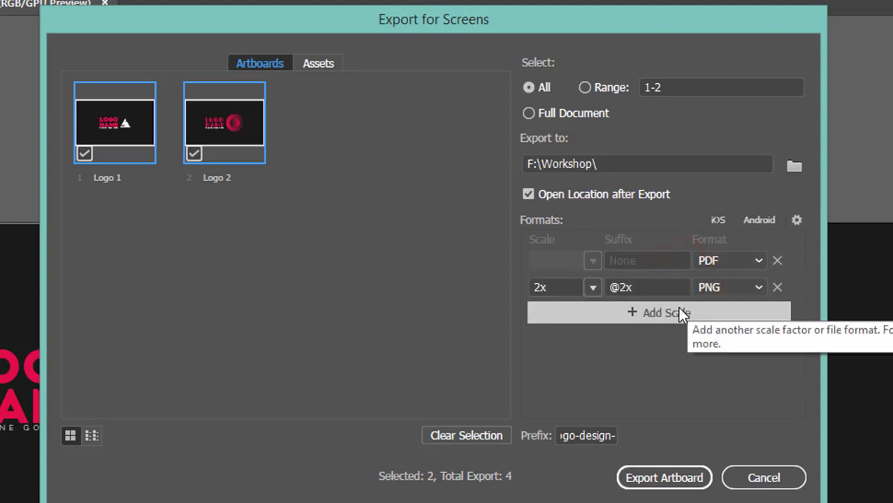
left_click(678, 311)
left_click(725, 312)
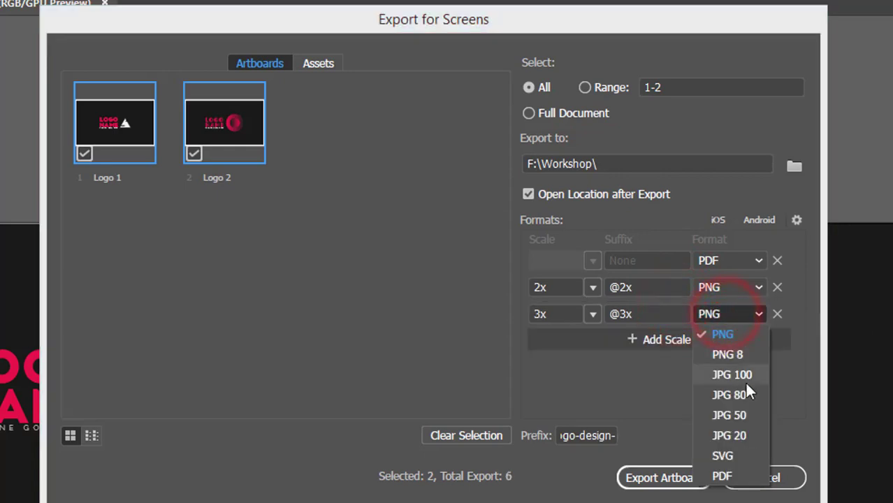
left_click(731, 455)
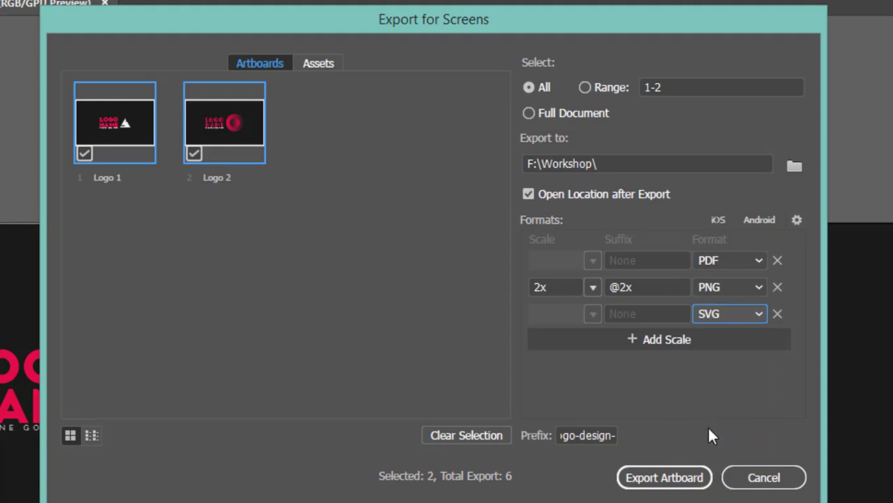
left_click(665, 480)
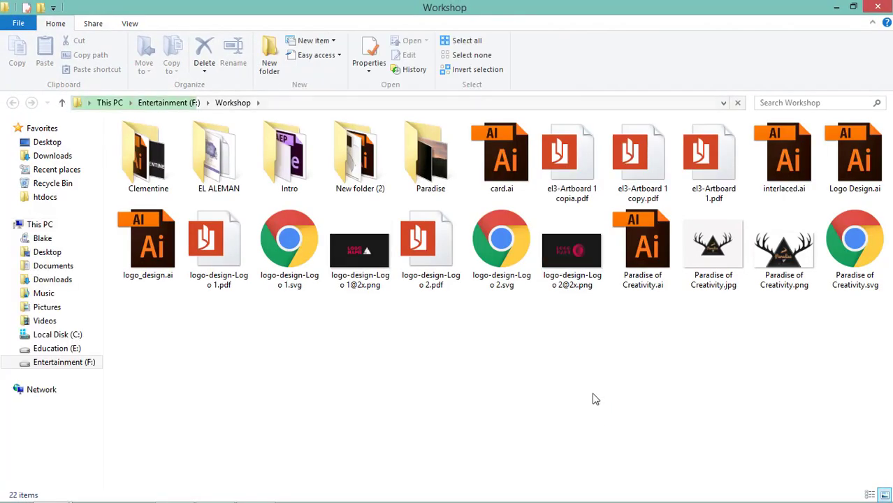
double_click(580, 253)
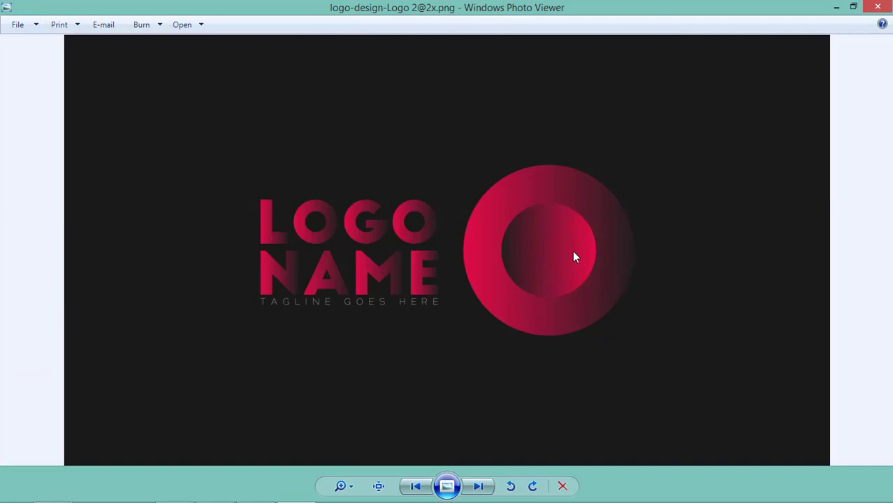
left_click(879, 9)
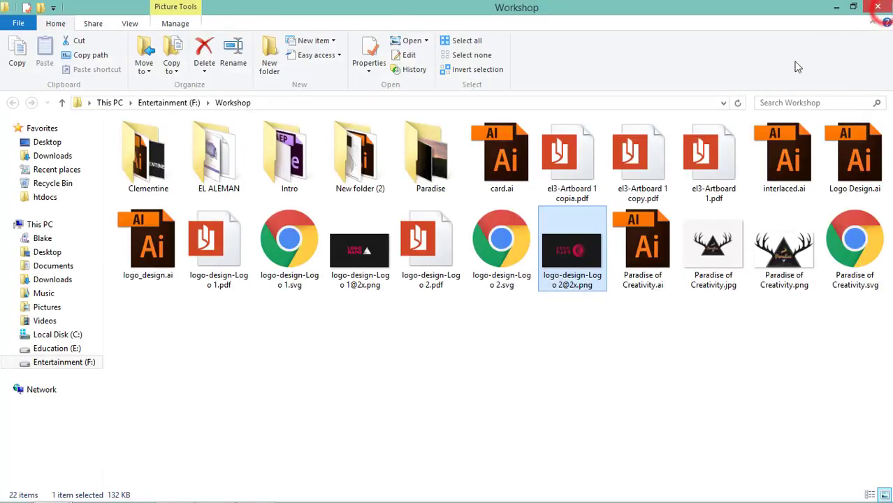
left_click(365, 245)
double_click(365, 246)
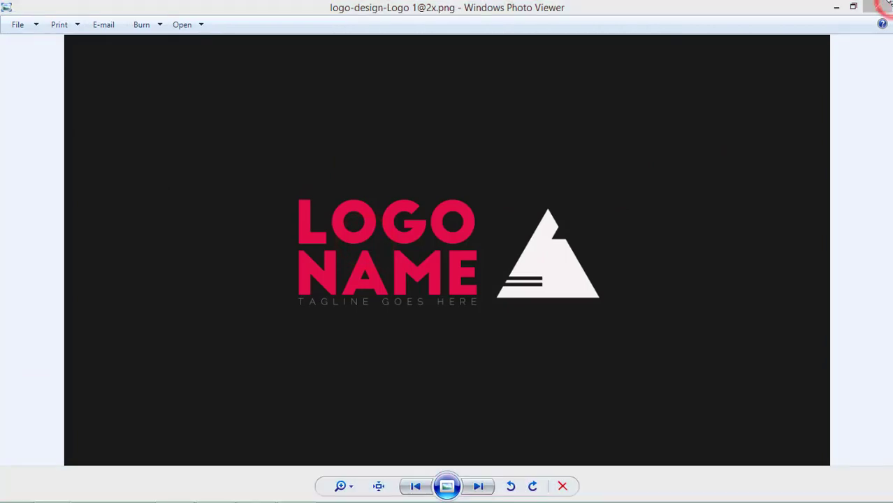
left_click(877, 10)
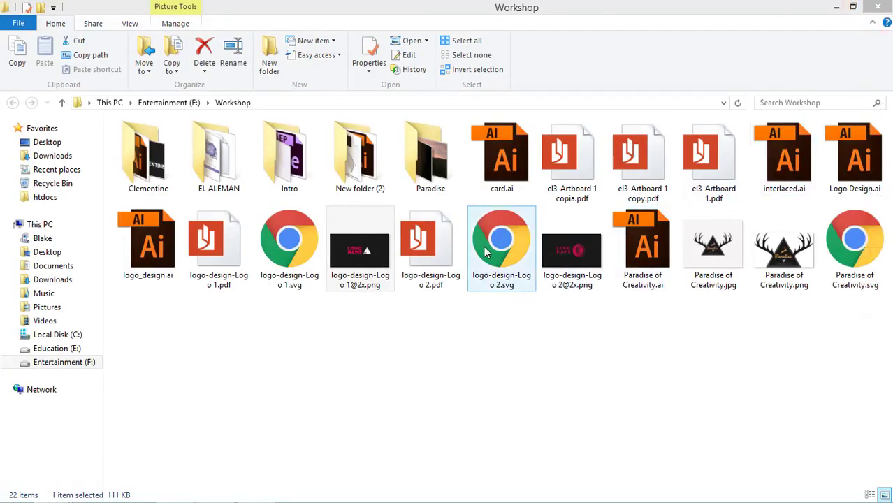
left_click(423, 252)
Open logo-design-Logo 2.pdf from the Workshop folder in Adobe Acrobat Reader.
double_click(423, 252)
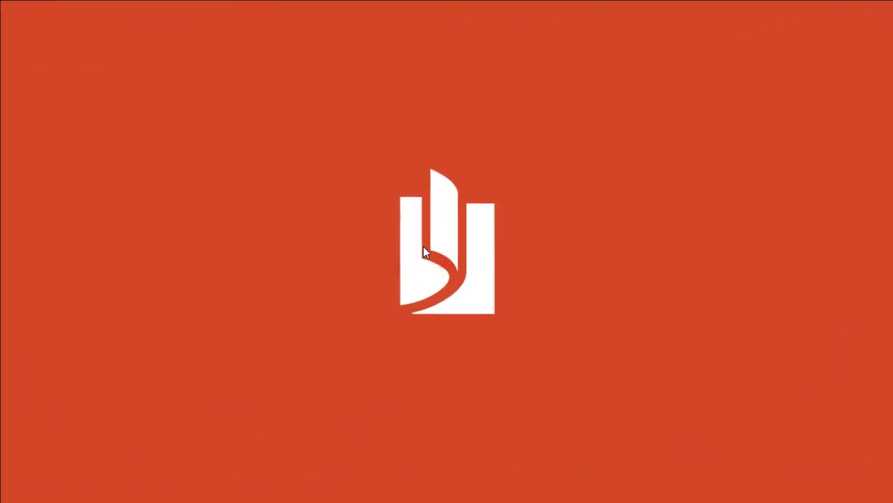